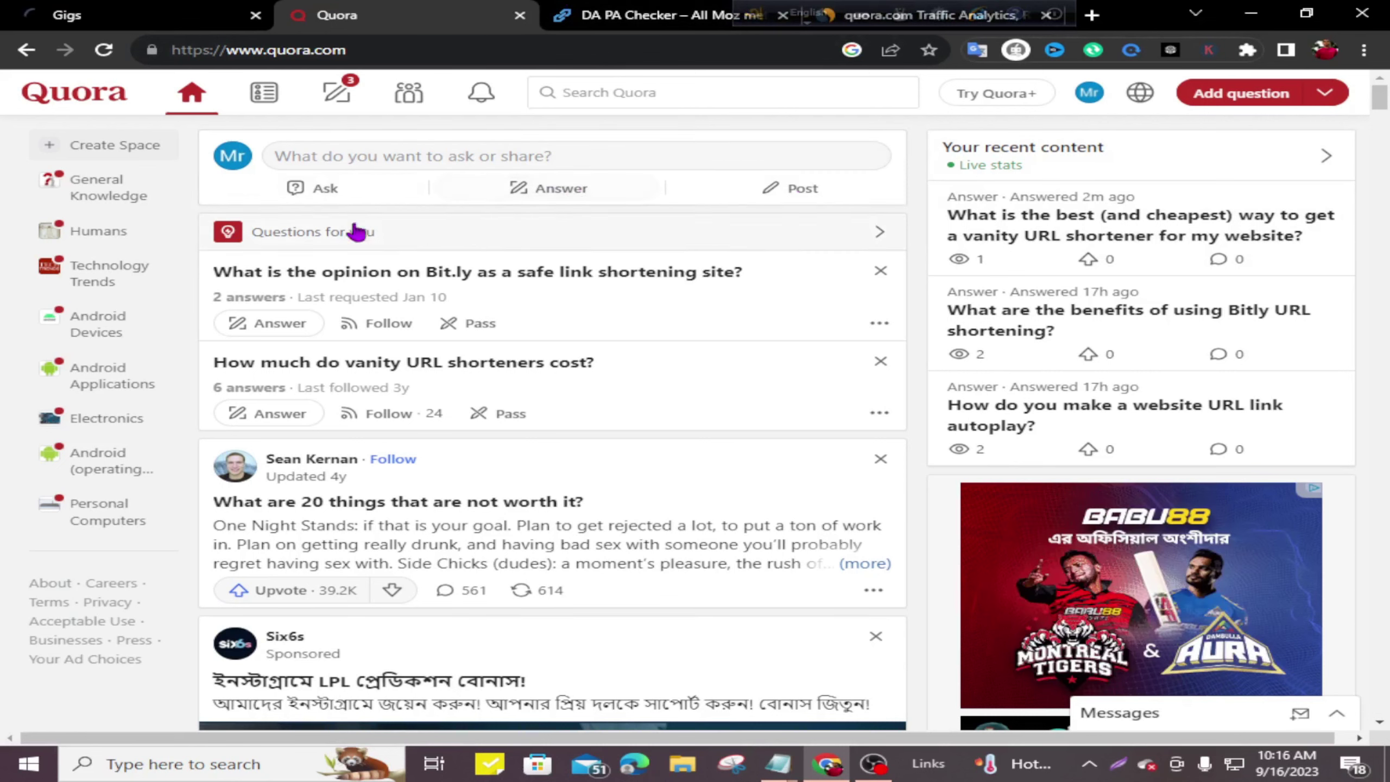
Step: Dismiss the Add Question composer and switch to the quora.com Similarweb traffic analytics tab
left_click(404, 165)
left_click(281, 159)
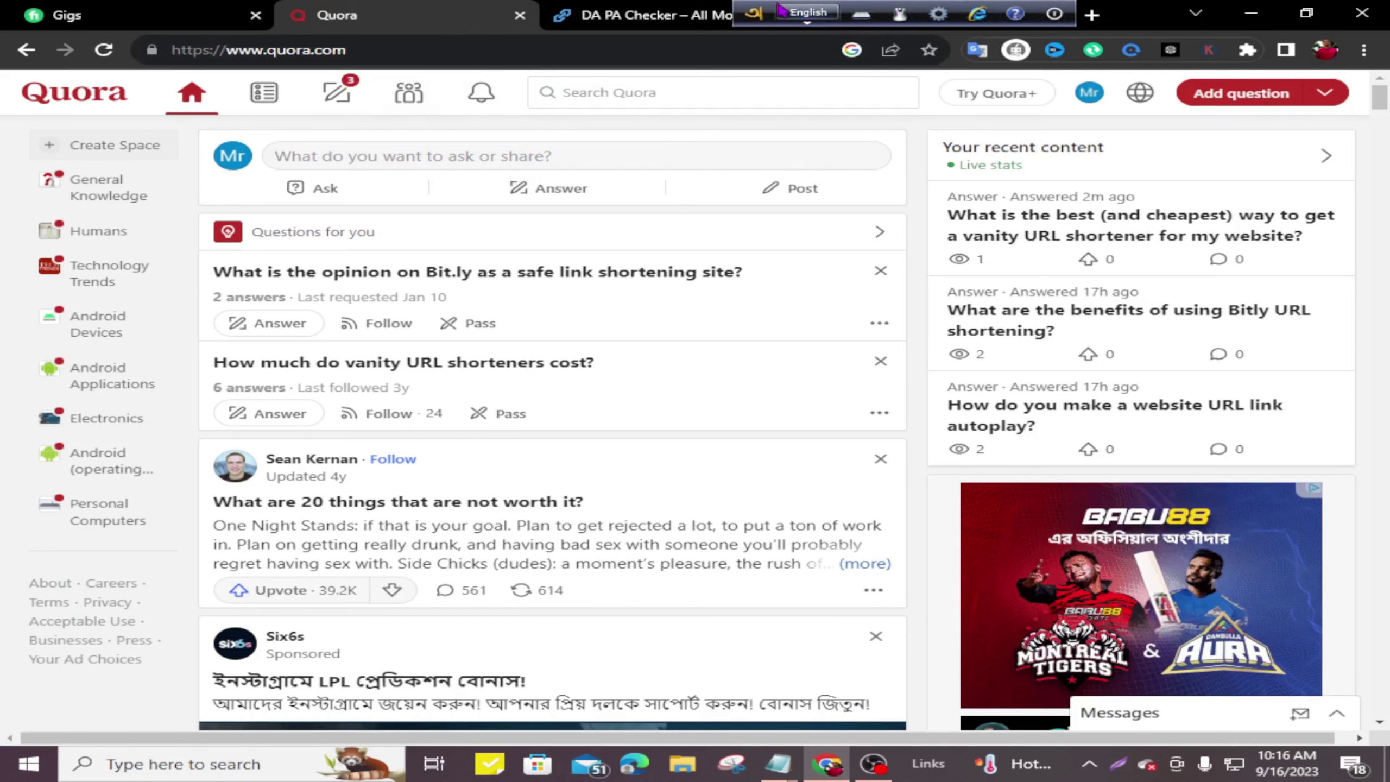
left_click_drag(739, 13, 1067, 13)
left_click(924, 15)
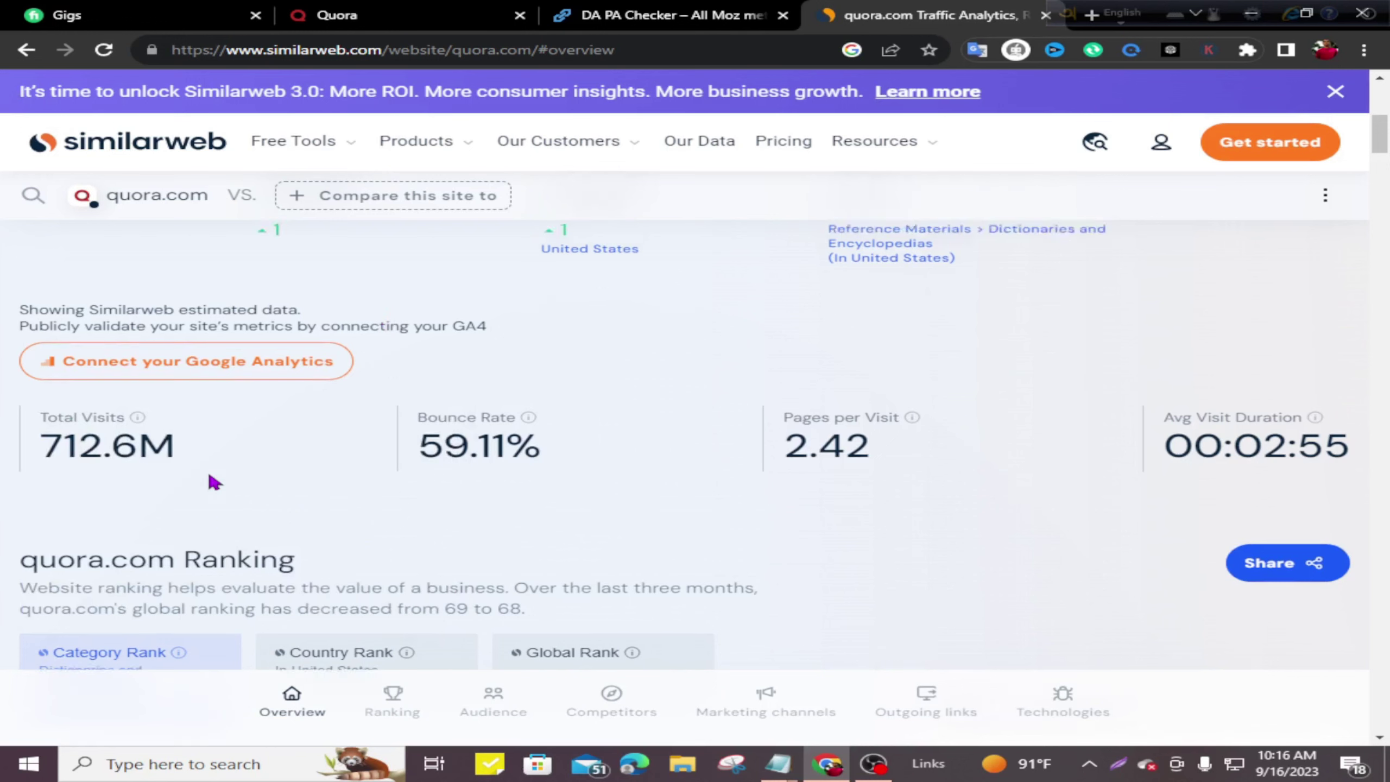
Step: Check quora.com's 712.6M total visits, then view the DA PA Checker results (DA 93, PA 79)
scroll(211, 481, "up", 5)
scroll(217, 475, "down", 5)
left_click_drag(32, 408, 76, 455)
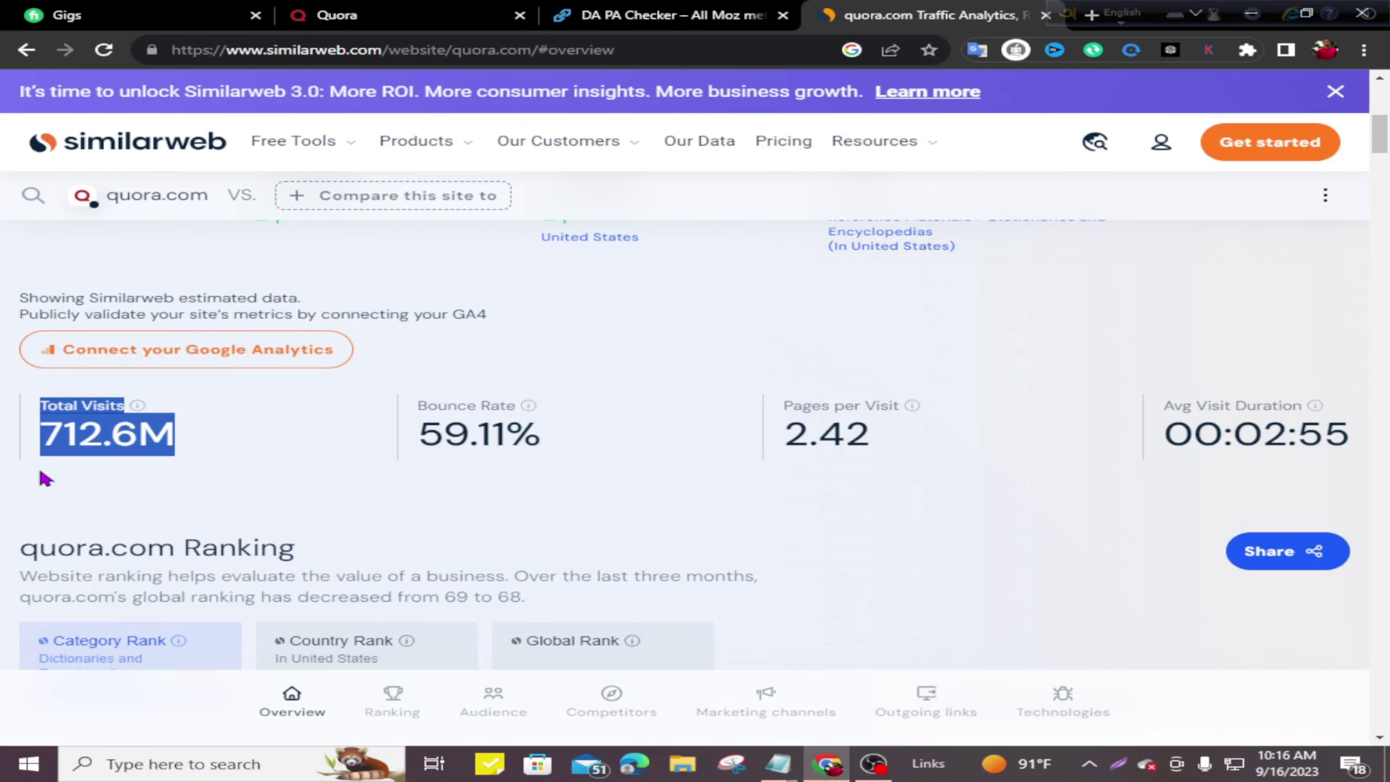
left_click(199, 455)
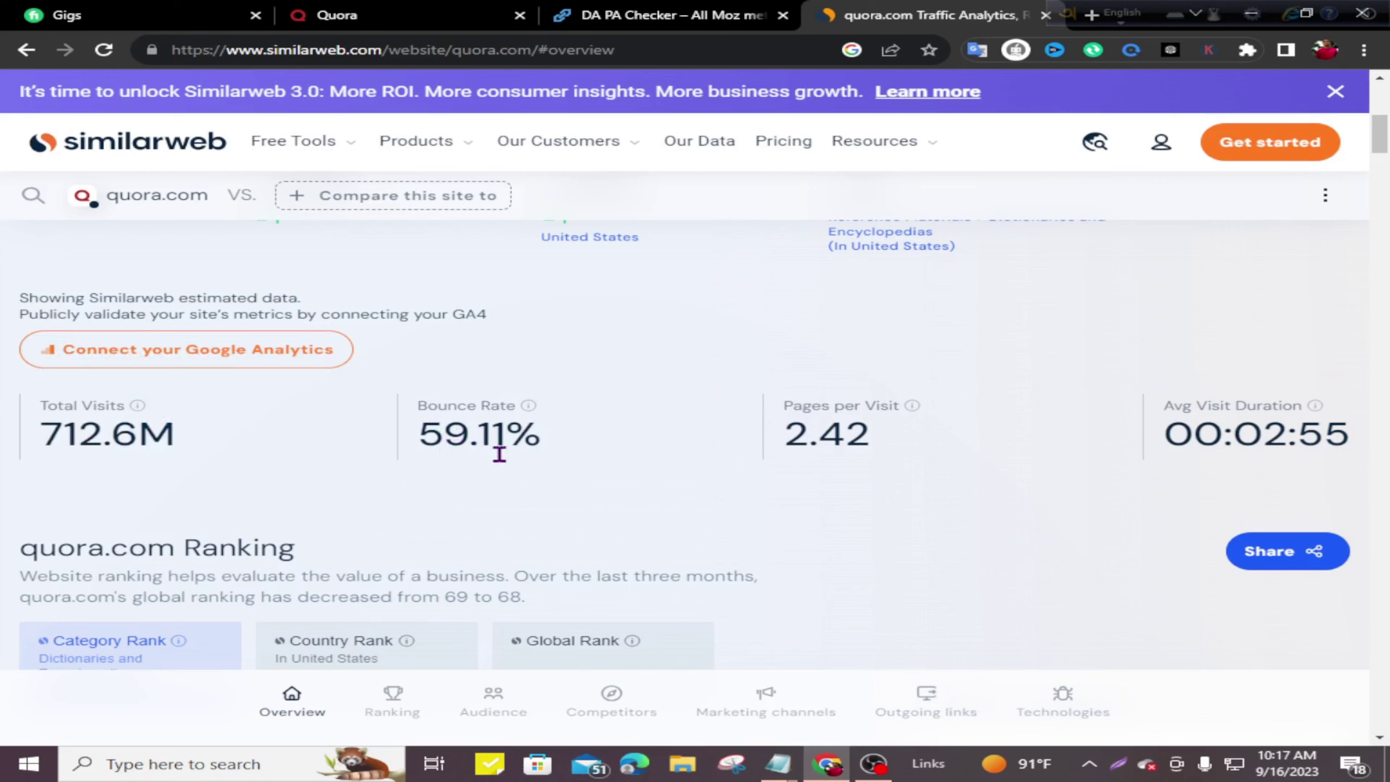
scroll(690, 383, "up", 5)
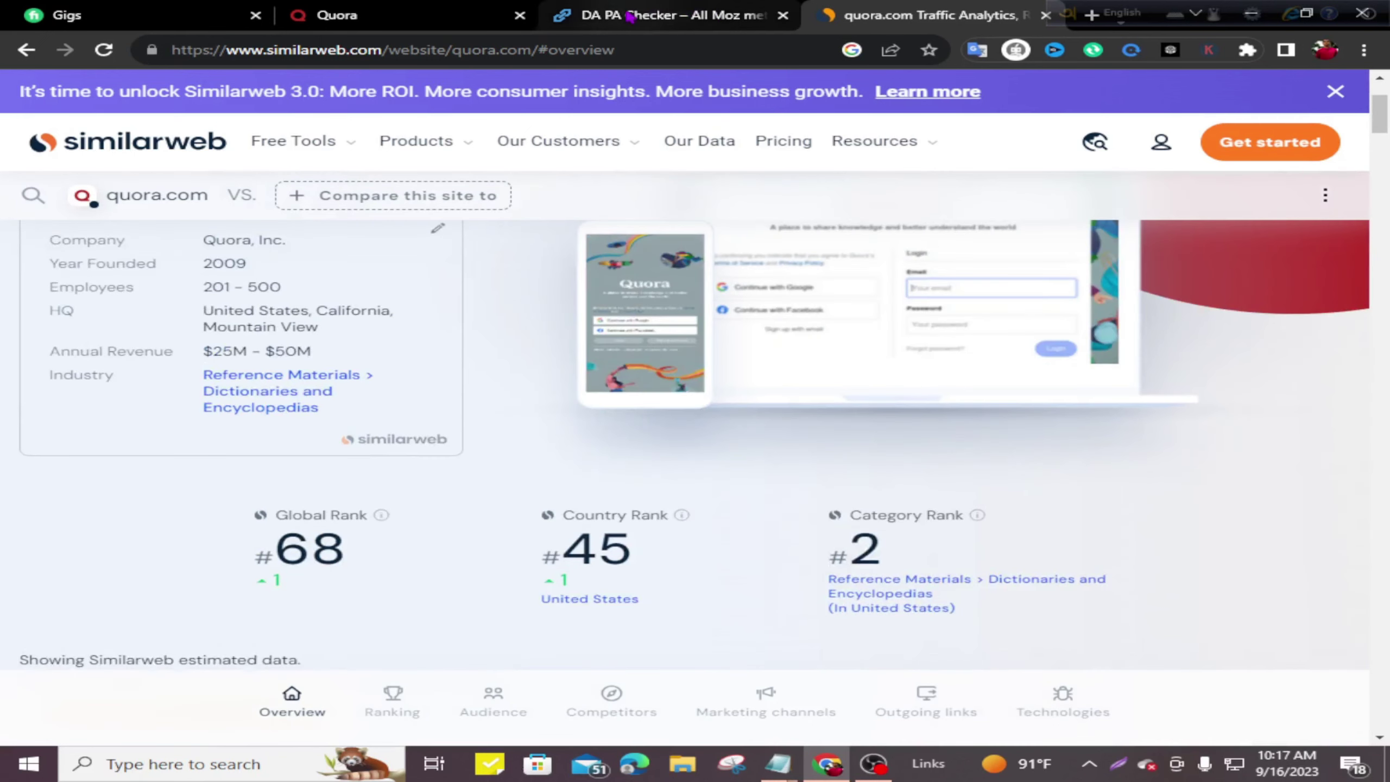
left_click(644, 21)
scroll(583, 501, "down", 3)
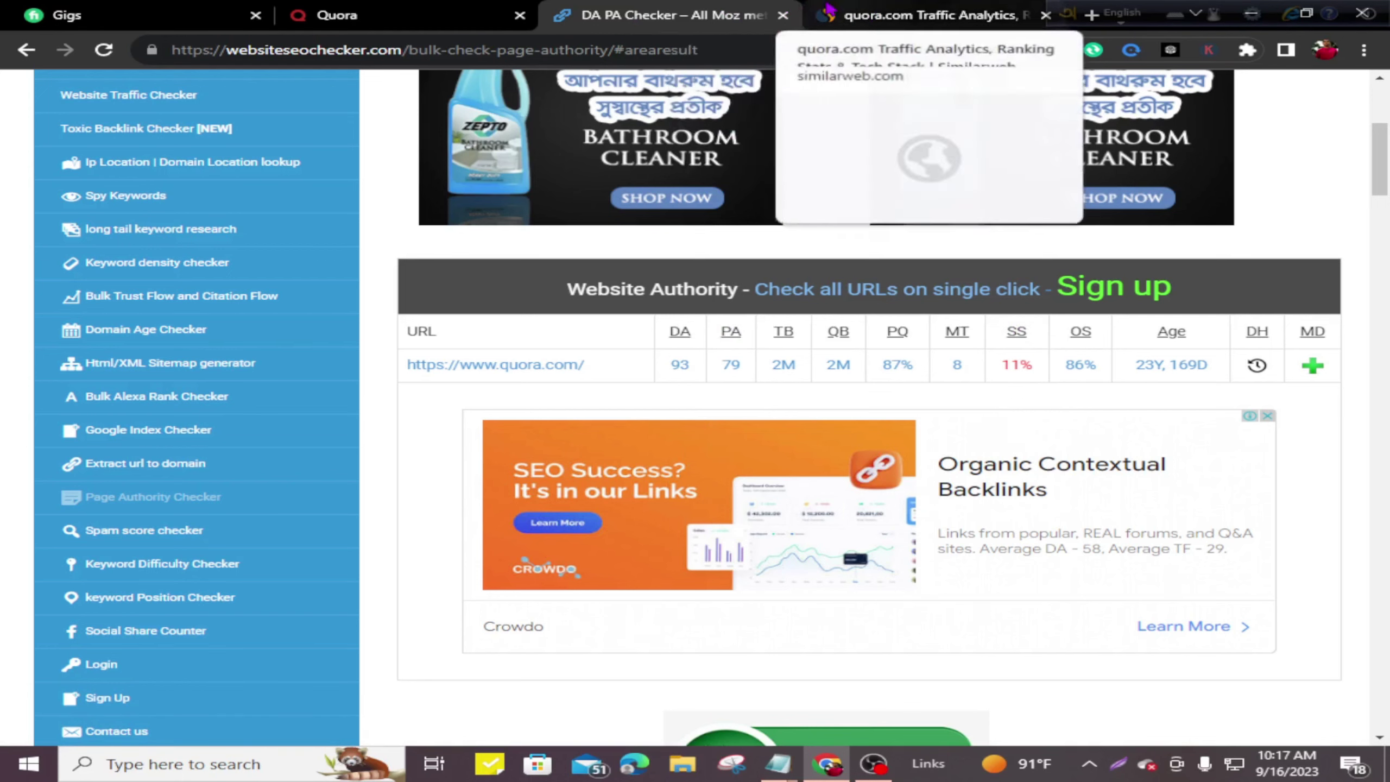
Step: Recheck the Similarweb traffic figures, then return to quora.com's DA PA Checker results
left_click(876, 15)
scroll(419, 499, "down", 2)
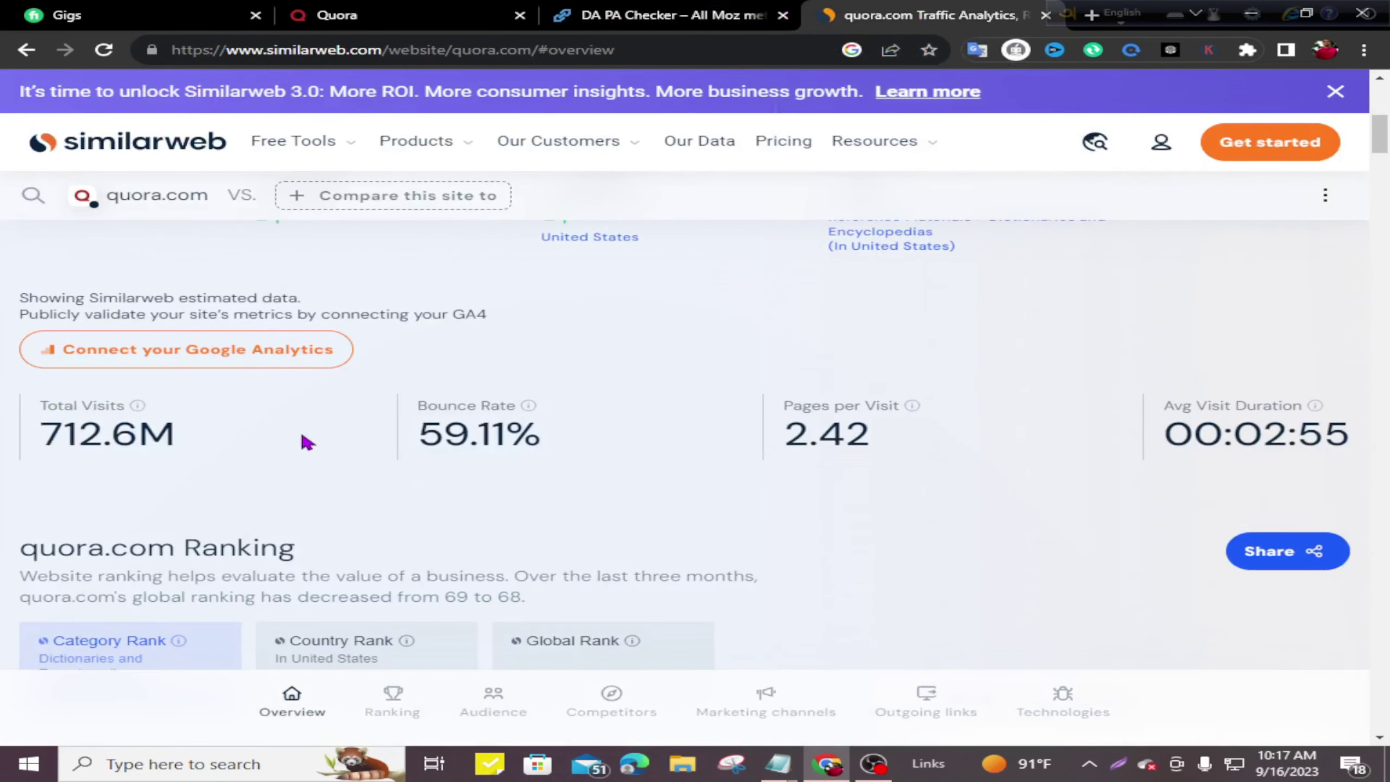
left_click(633, 15)
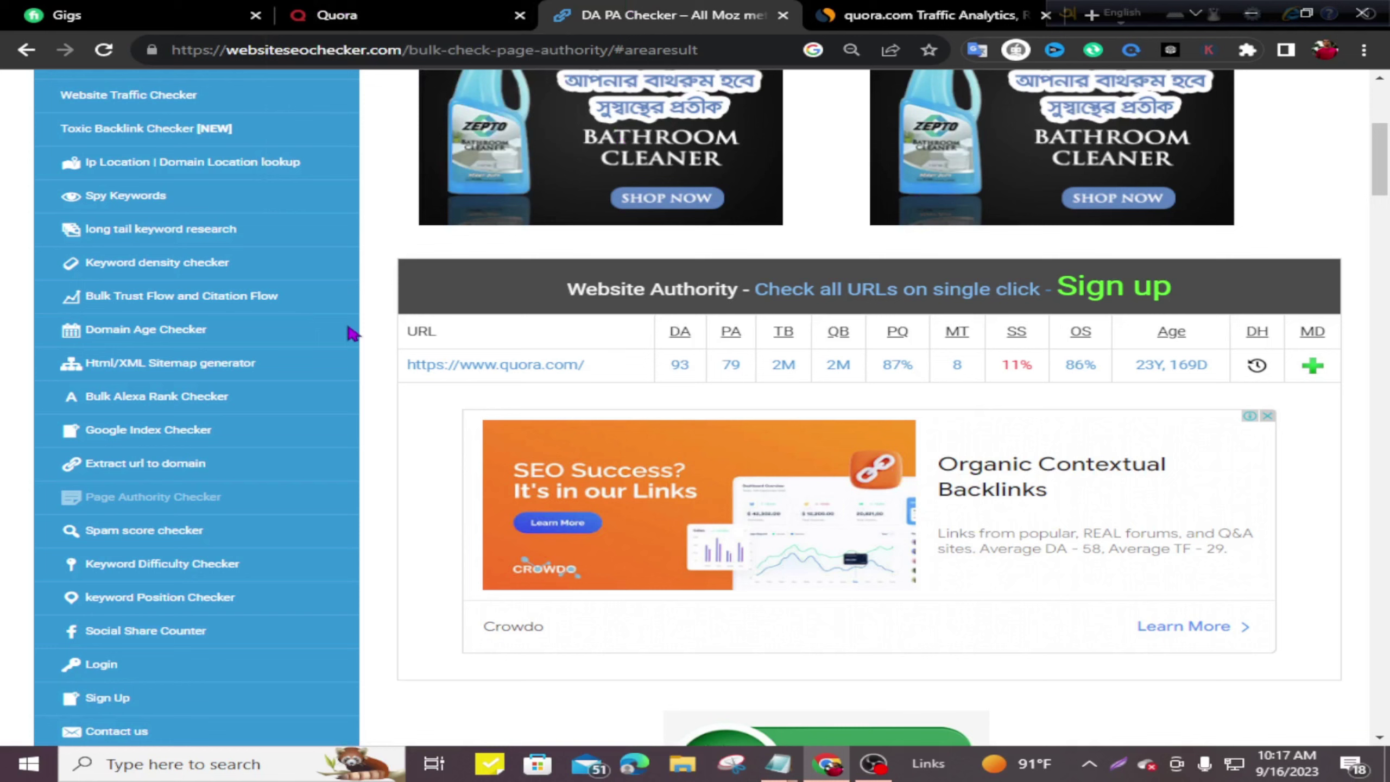
left_click(407, 19)
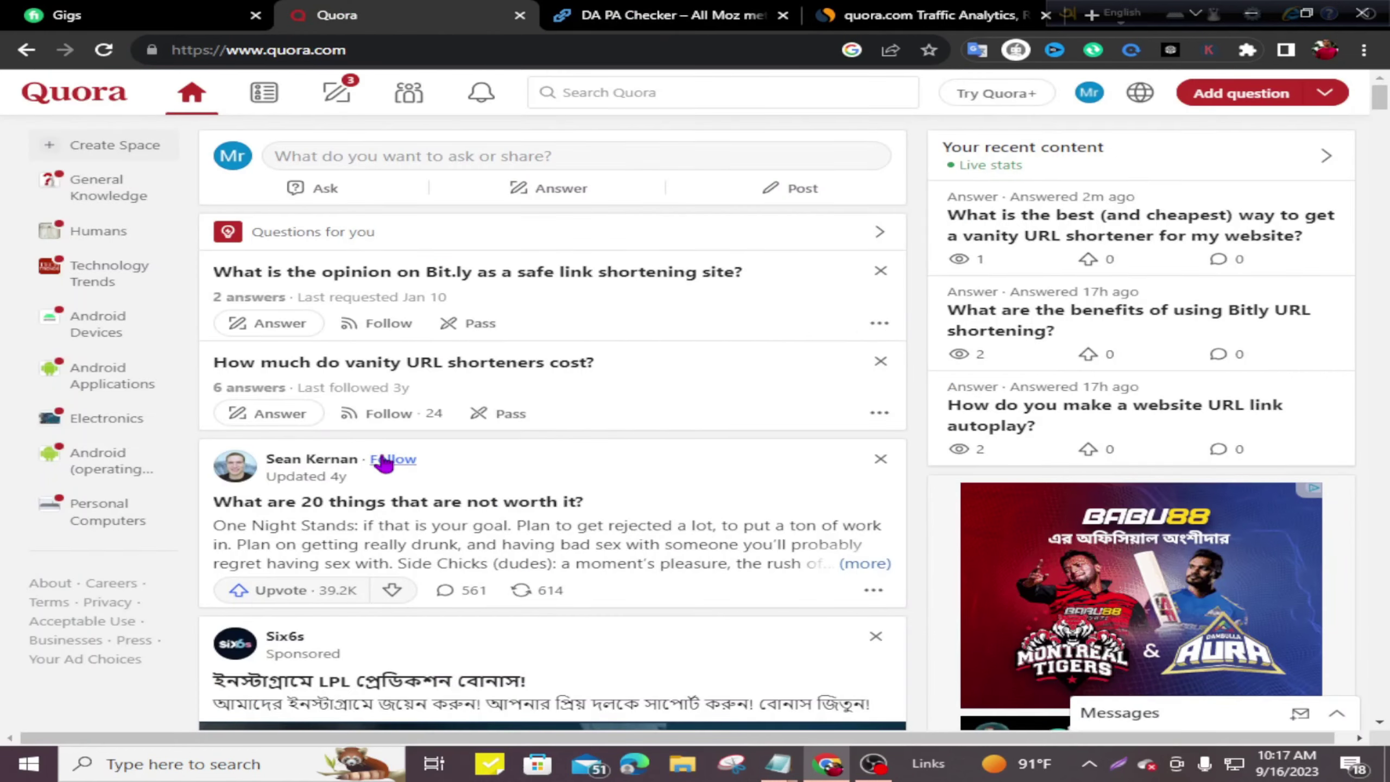
left_click(479, 162)
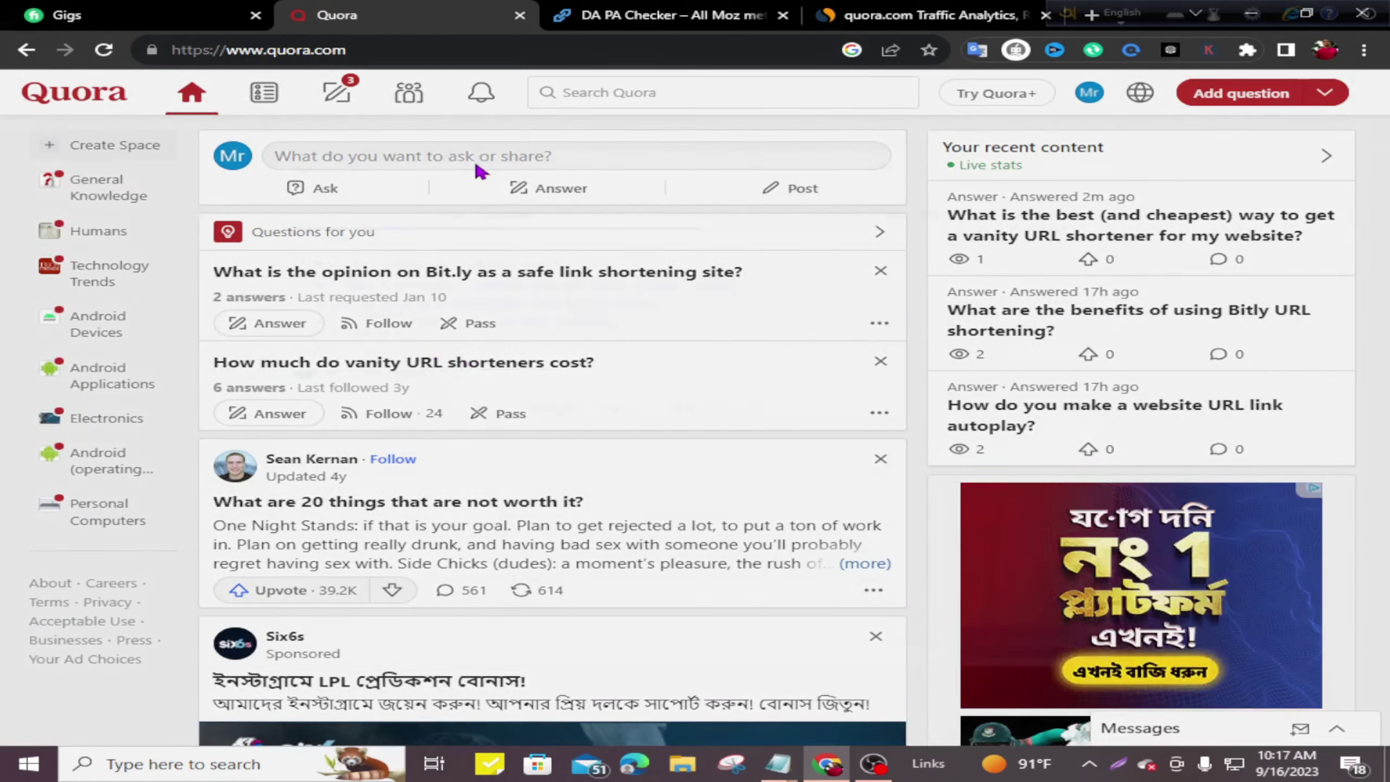
left_click(282, 164)
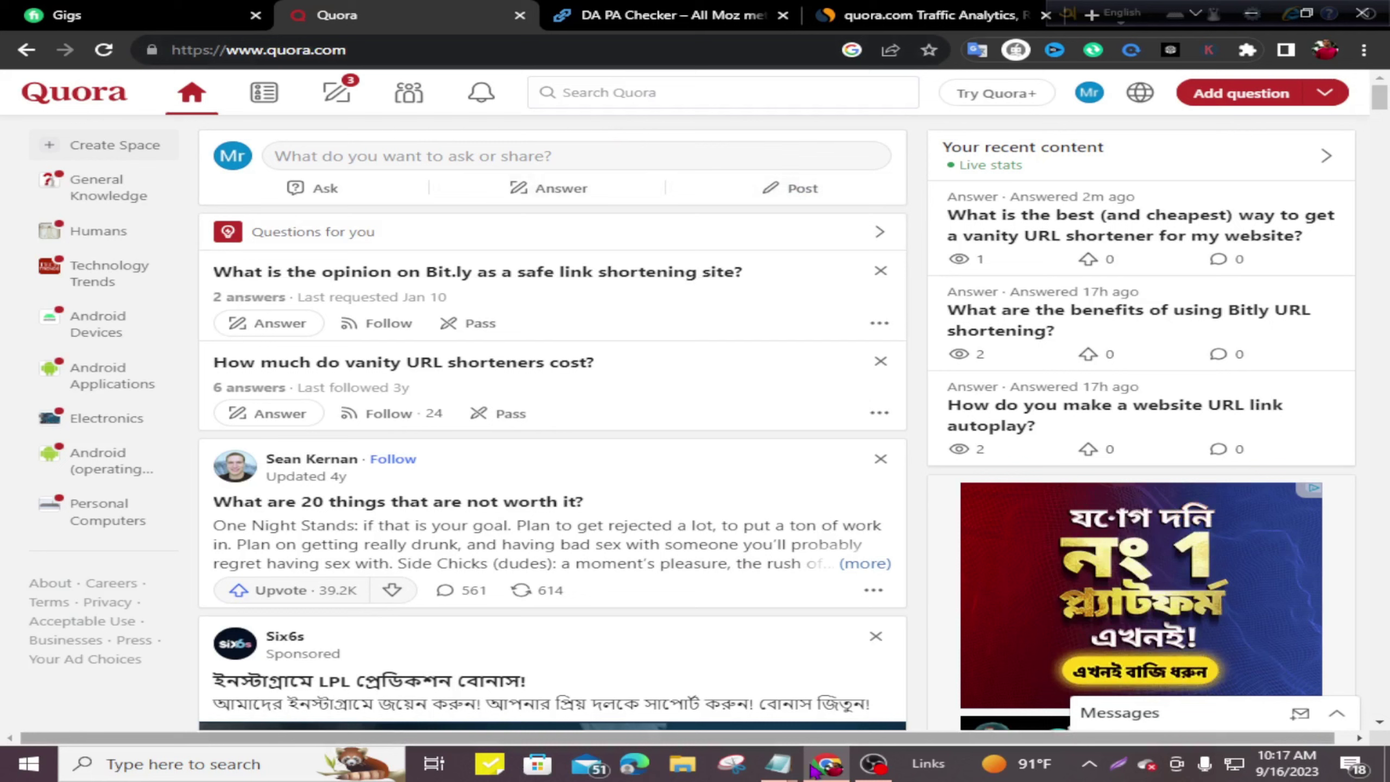
mouse_move(795, 775)
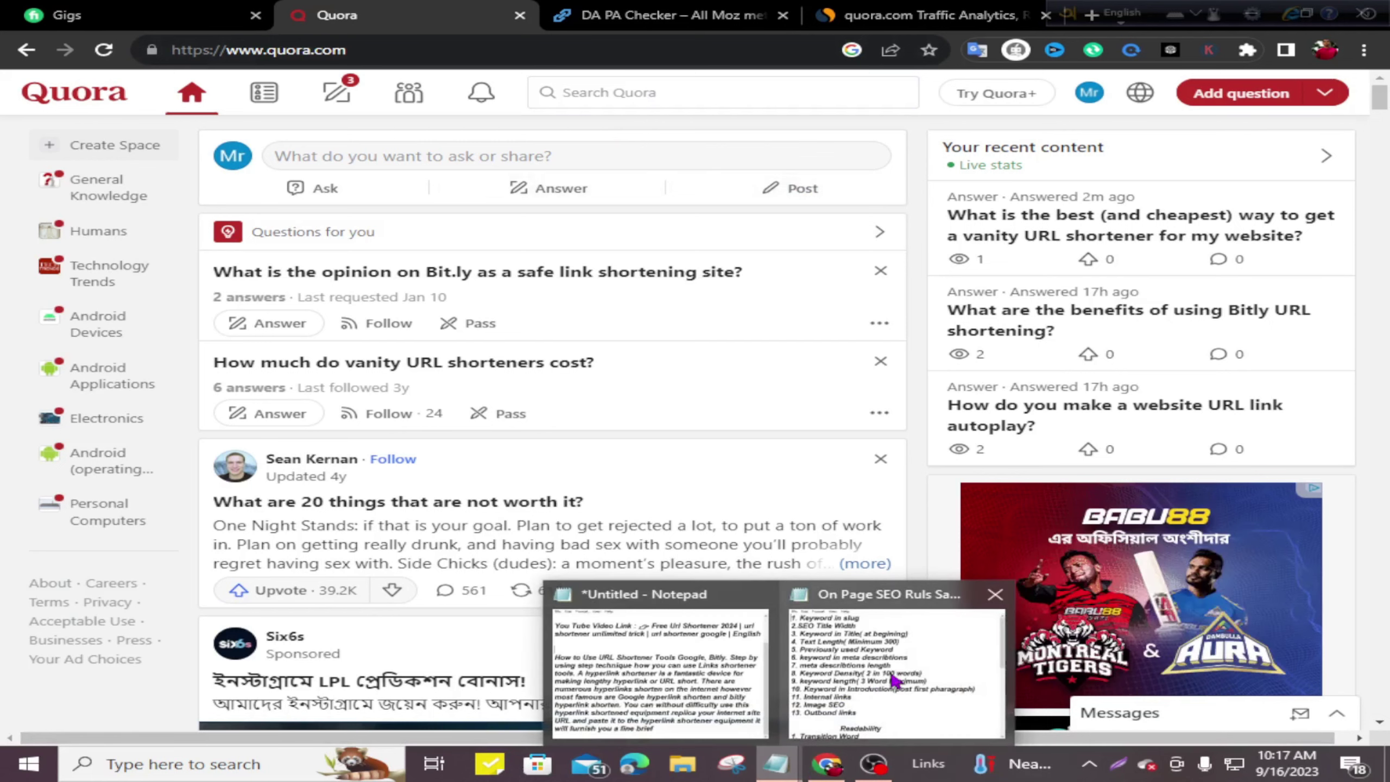
Step: Copy the title line 'Best Free Url Shortner Website' from Notepad and minimise Notepad
left_click(668, 679)
scroll(642, 590, "up", 2)
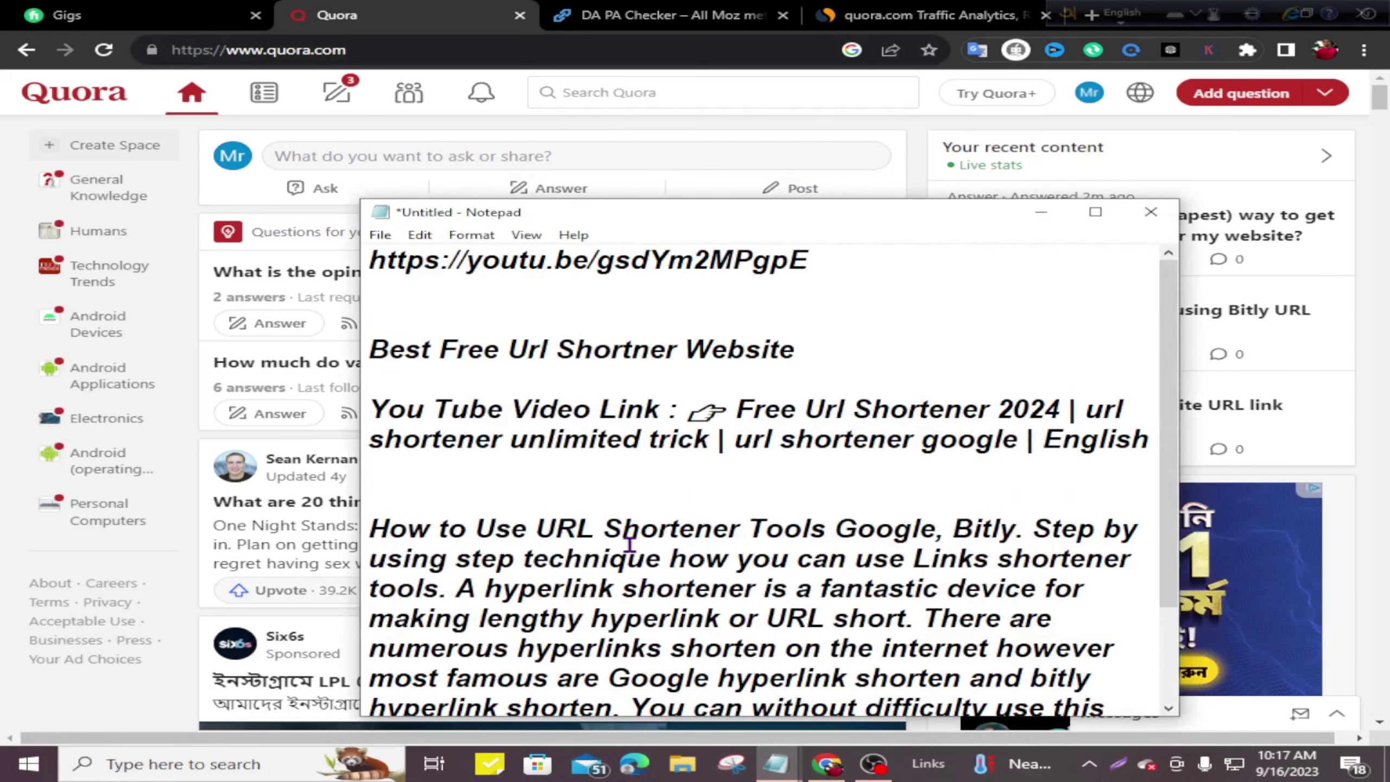
left_click_drag(534, 222, 640, 119)
scroll(712, 373, "down", 1)
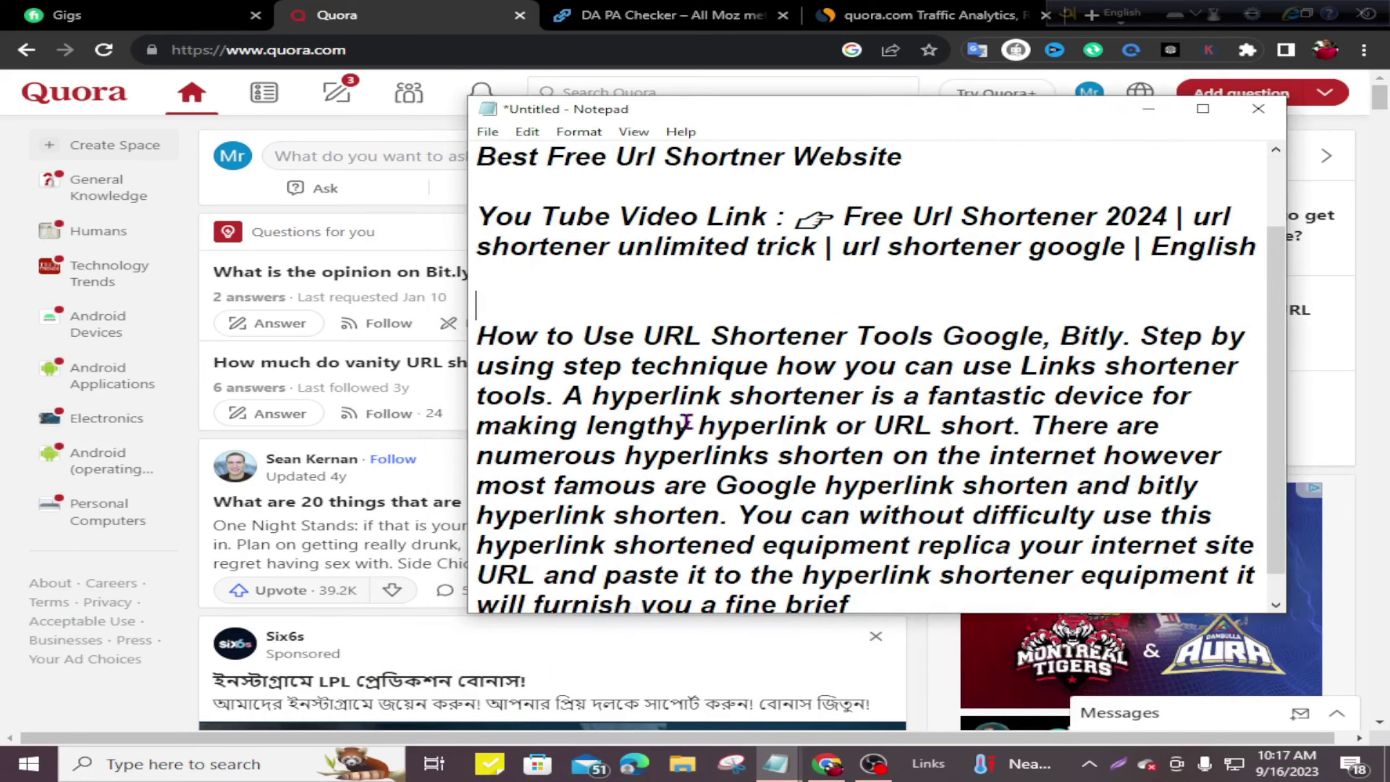
scroll(700, 405, "up", 1)
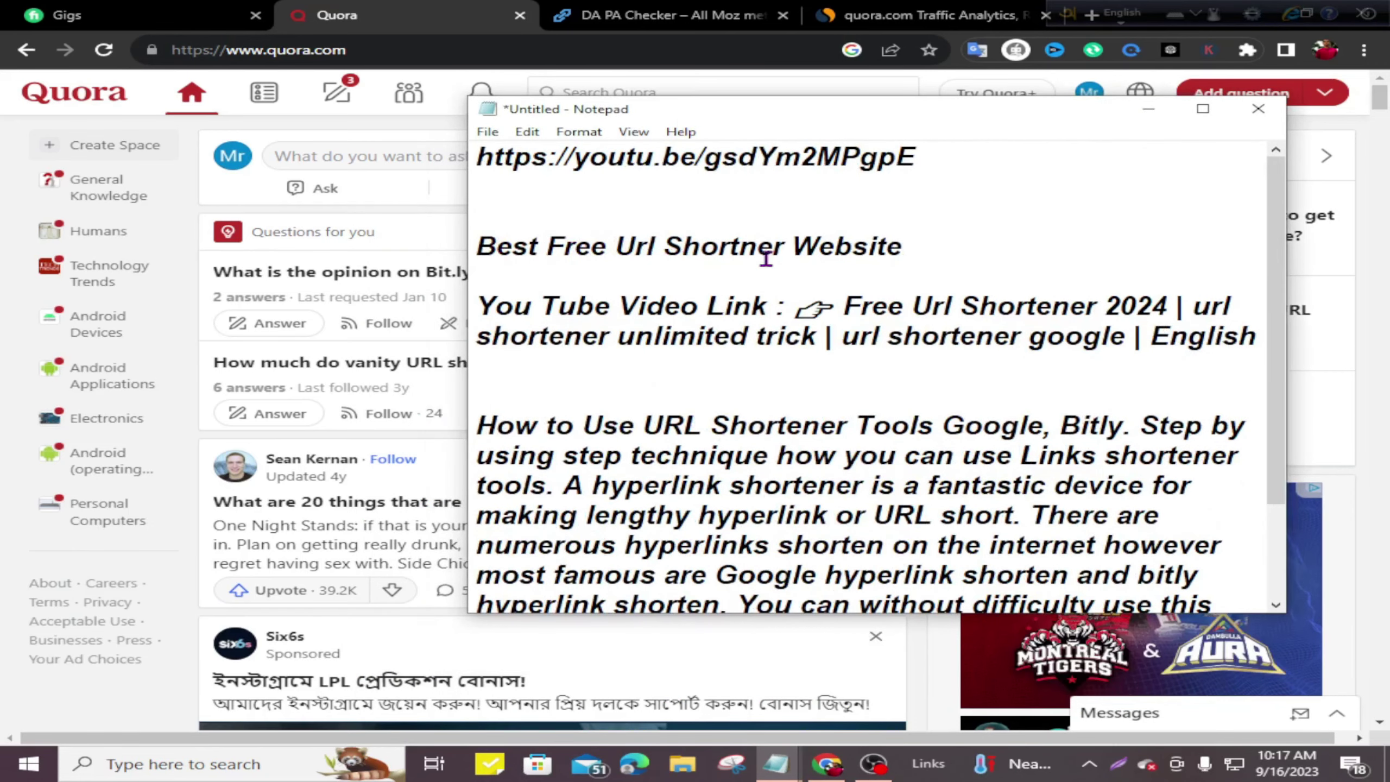
left_click_drag(481, 249, 896, 246)
right_click(889, 246)
left_click(972, 306)
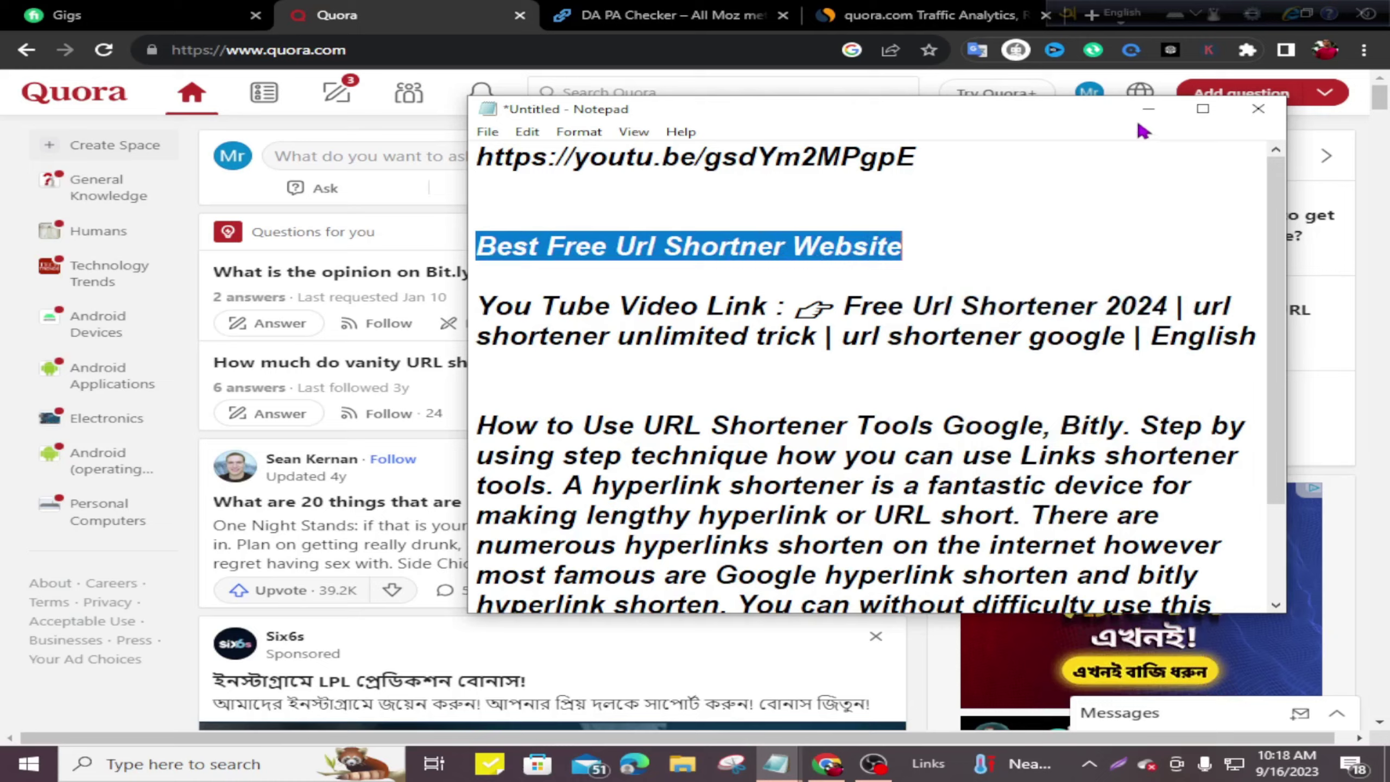
left_click(1148, 109)
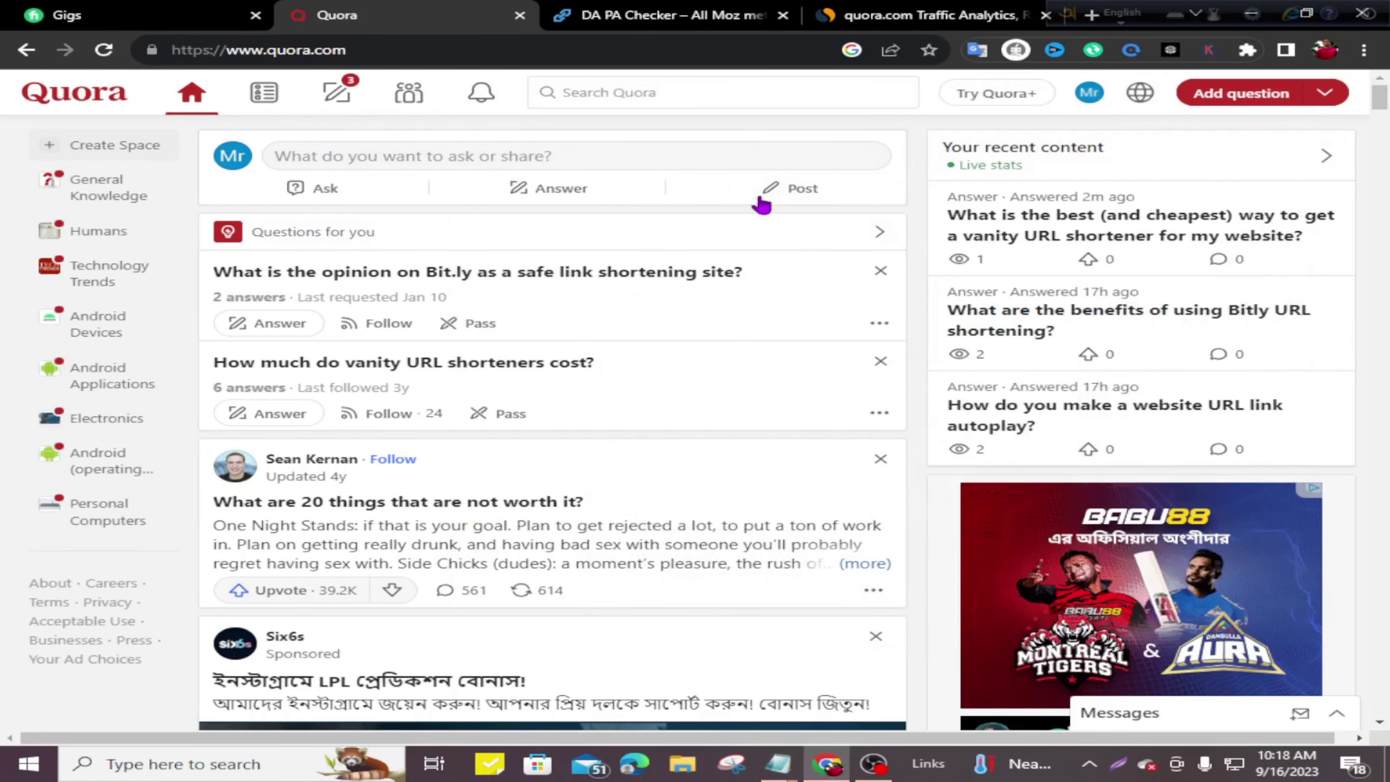
Step: Start a new Quora post and paste in the title 'Best Free Url Shortner Website'
left_click(804, 189)
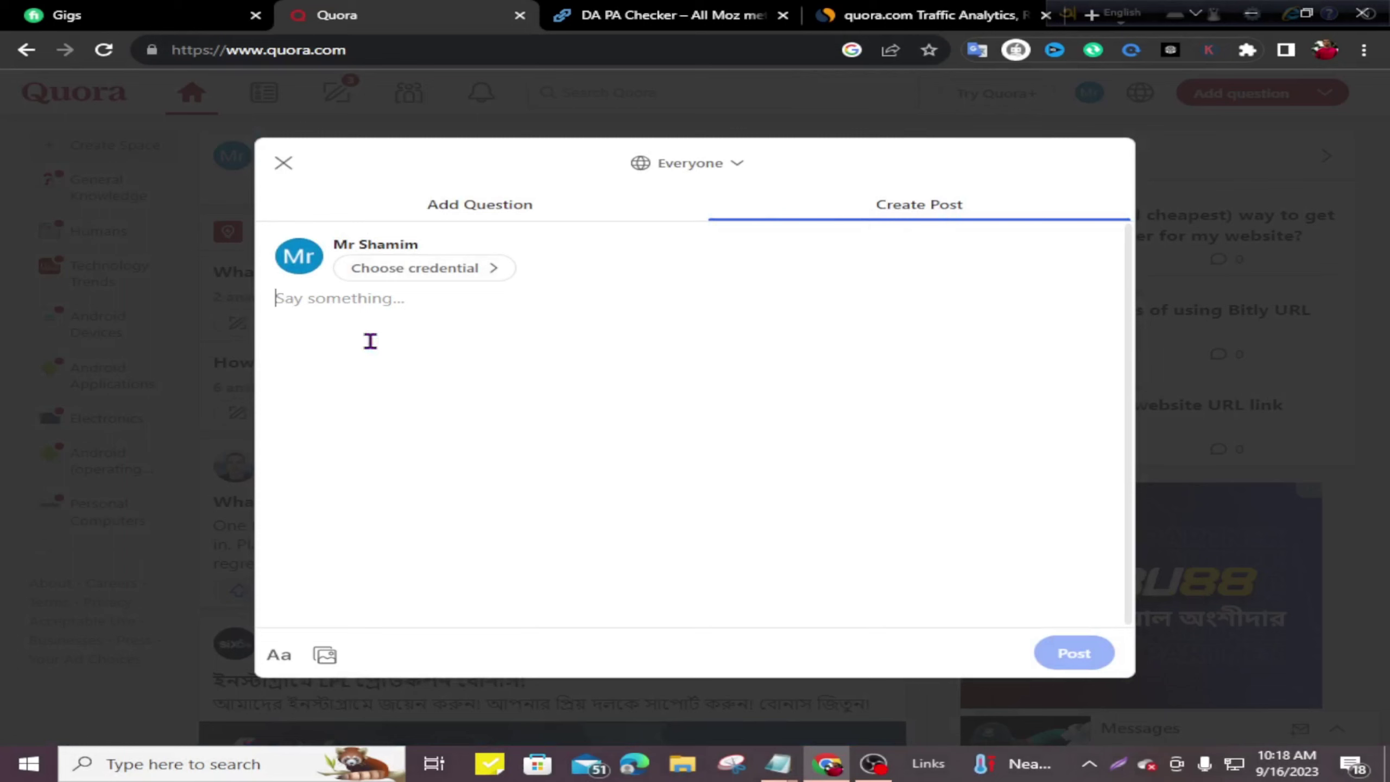
right_click(355, 305)
left_click(401, 450)
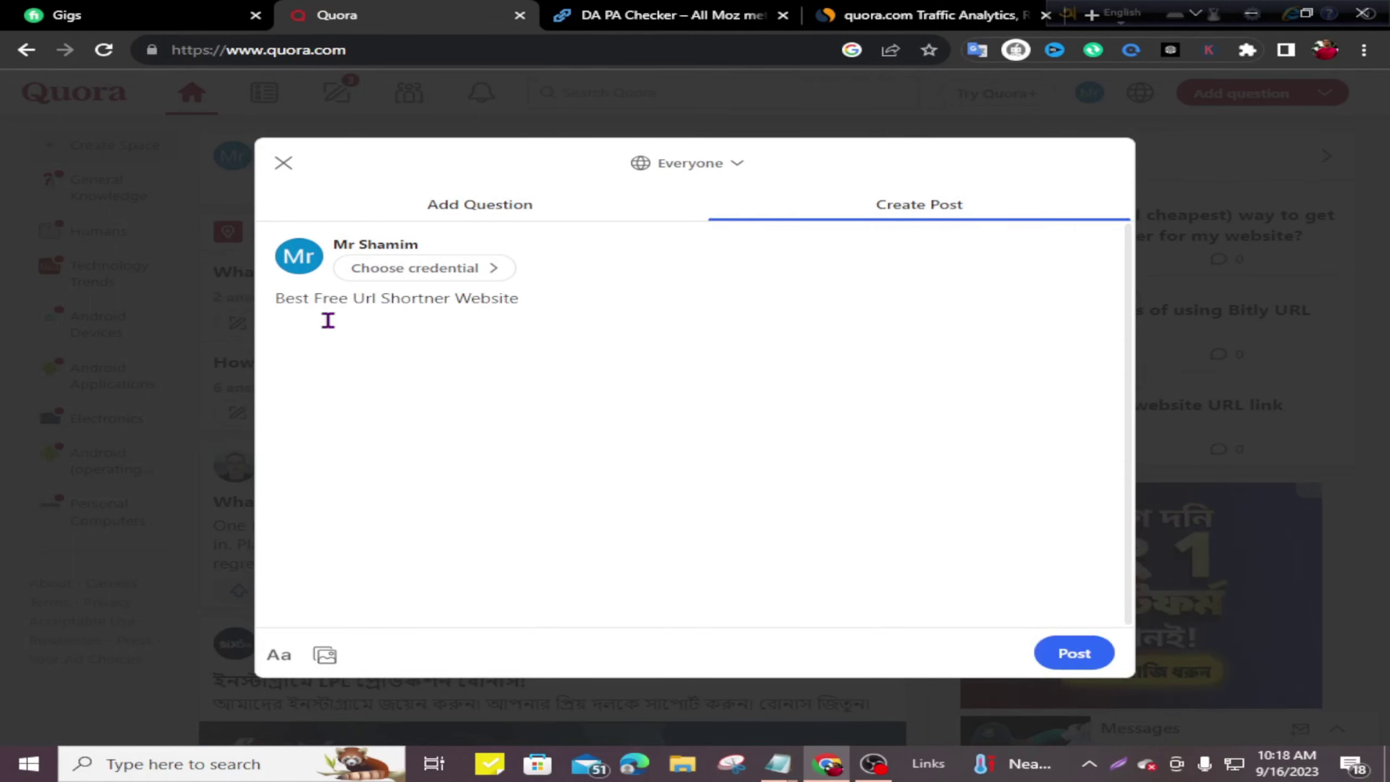
Step: Copy the YouTube Video Link line and description paragraph from Notepad and paste them below the title
mouse_move(777, 764)
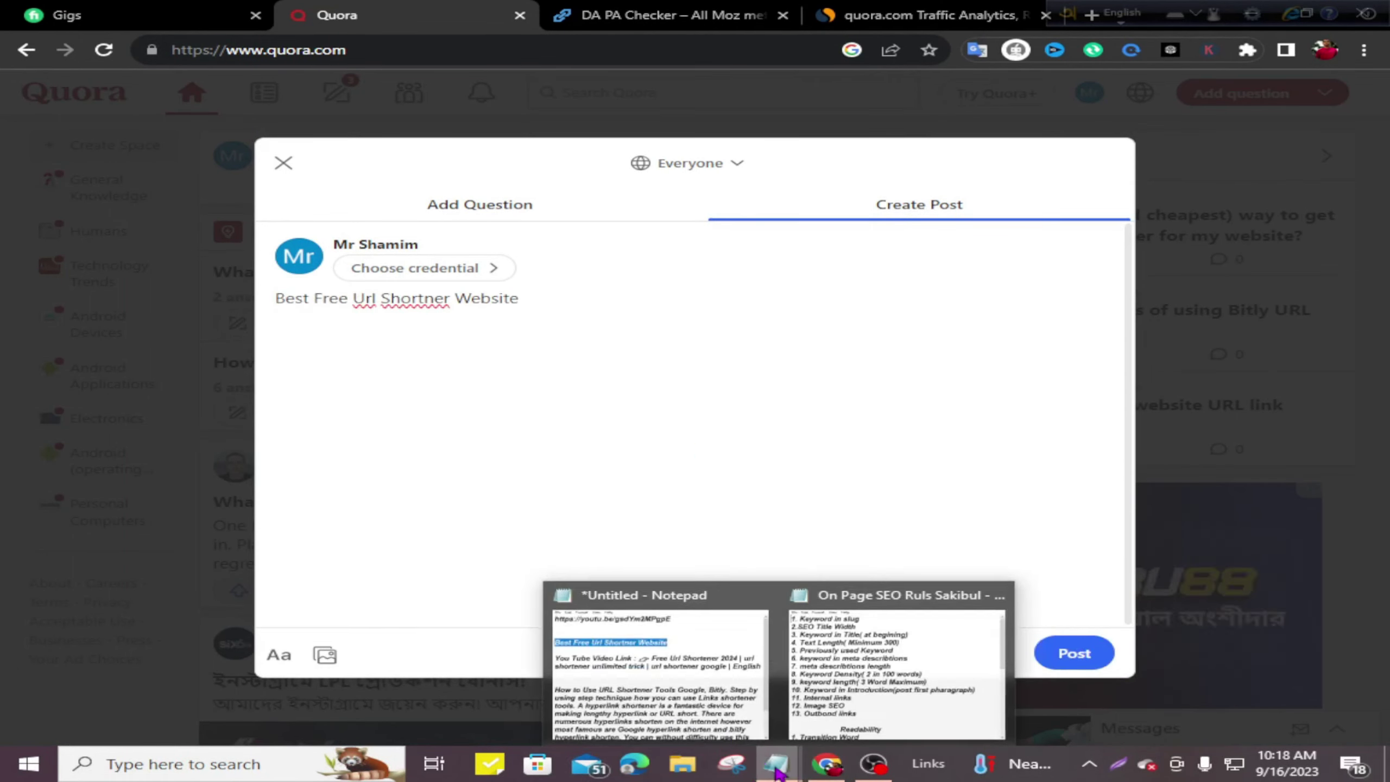
left_click(696, 646)
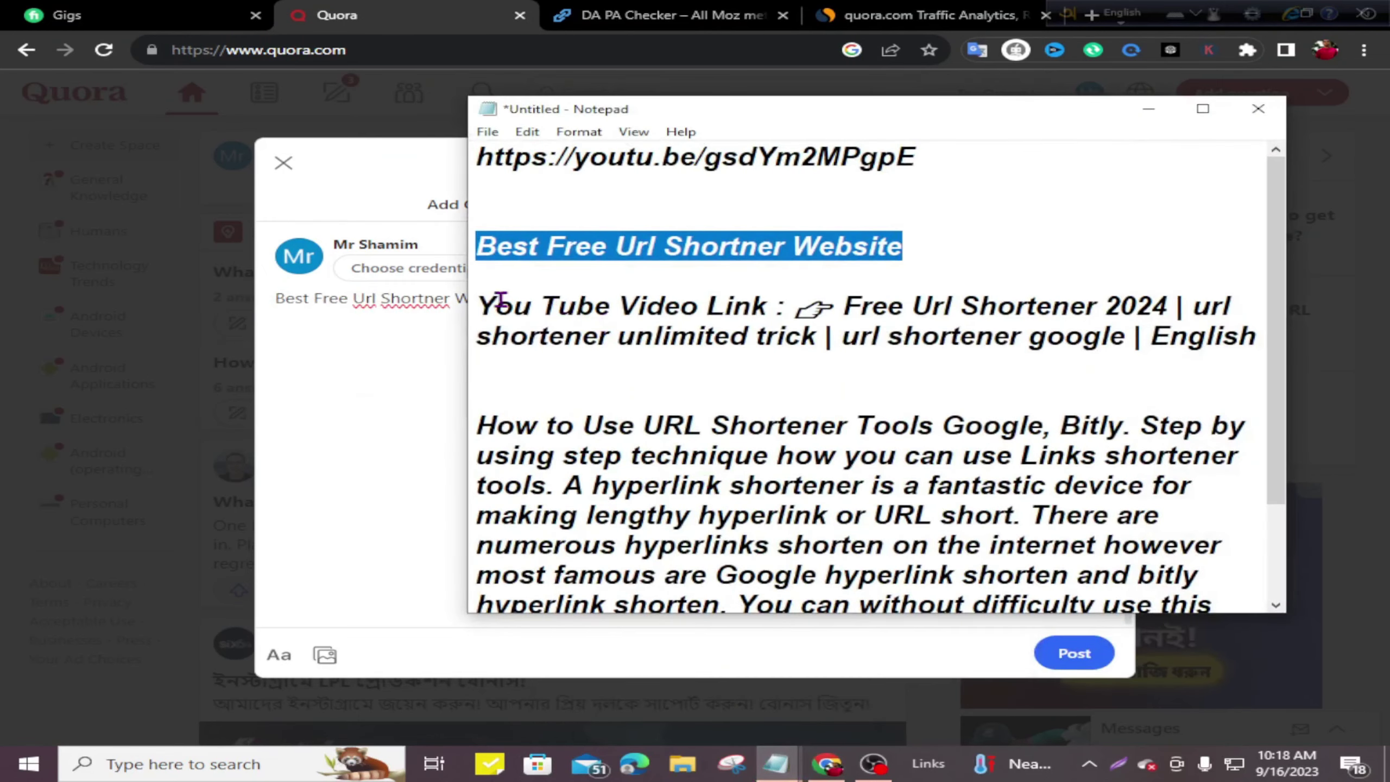
left_click_drag(478, 305, 1033, 608)
right_click(664, 352)
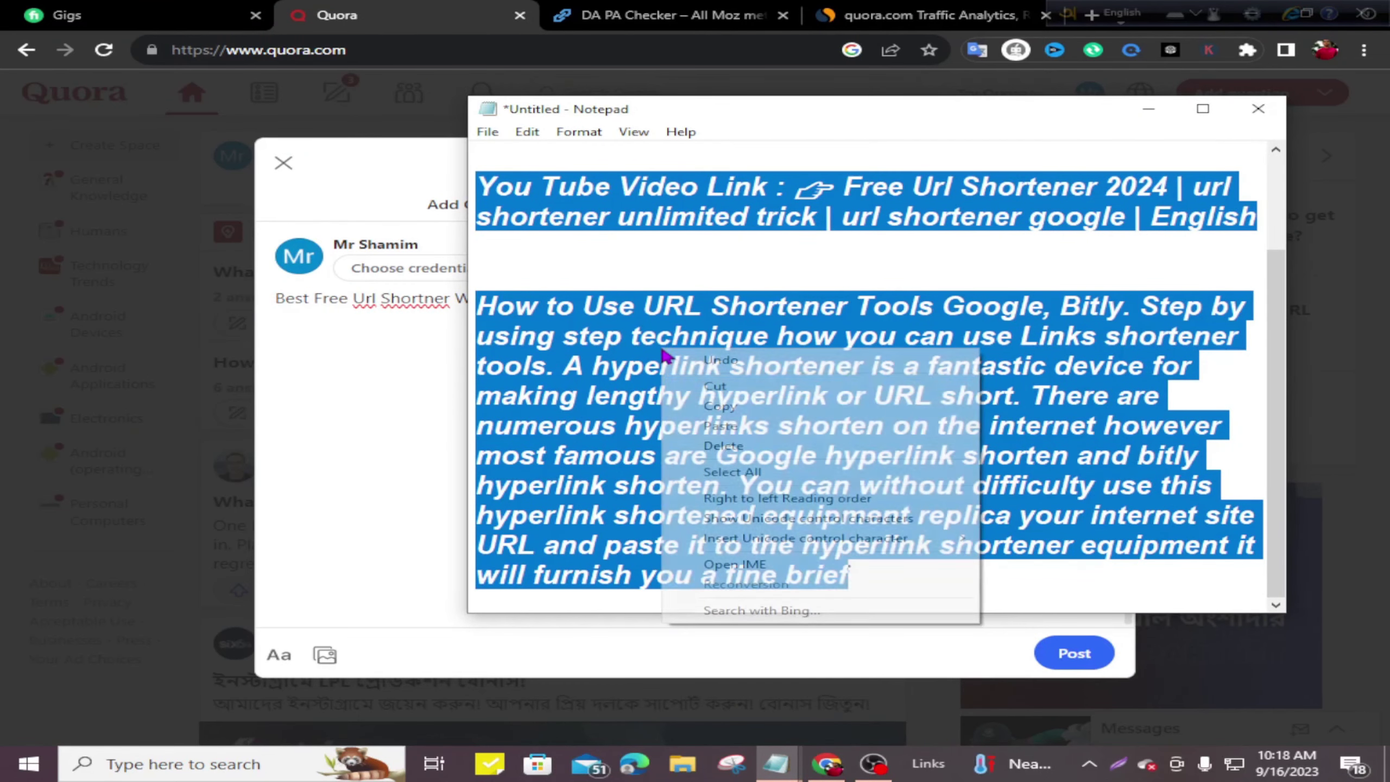
left_click(754, 414)
left_click(1149, 109)
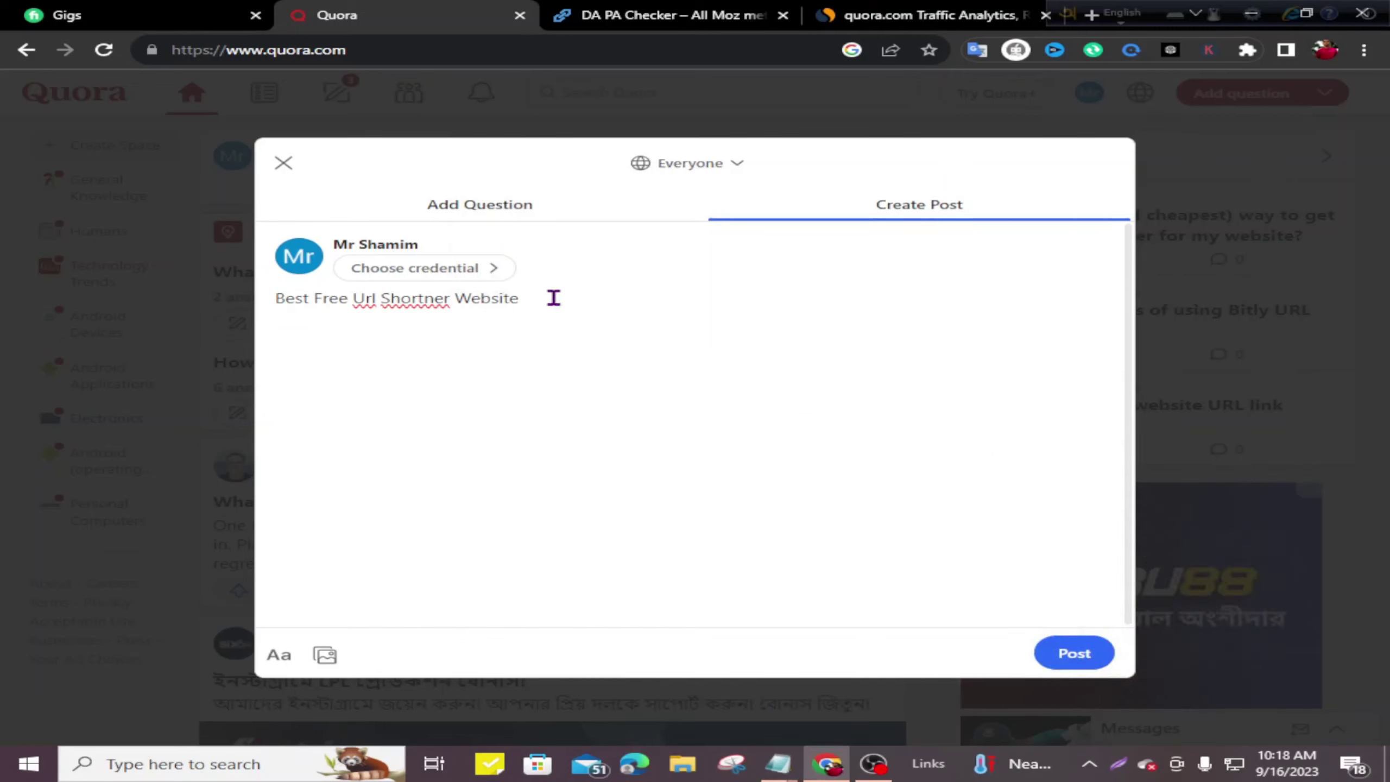
key("Return")
right_click(366, 335)
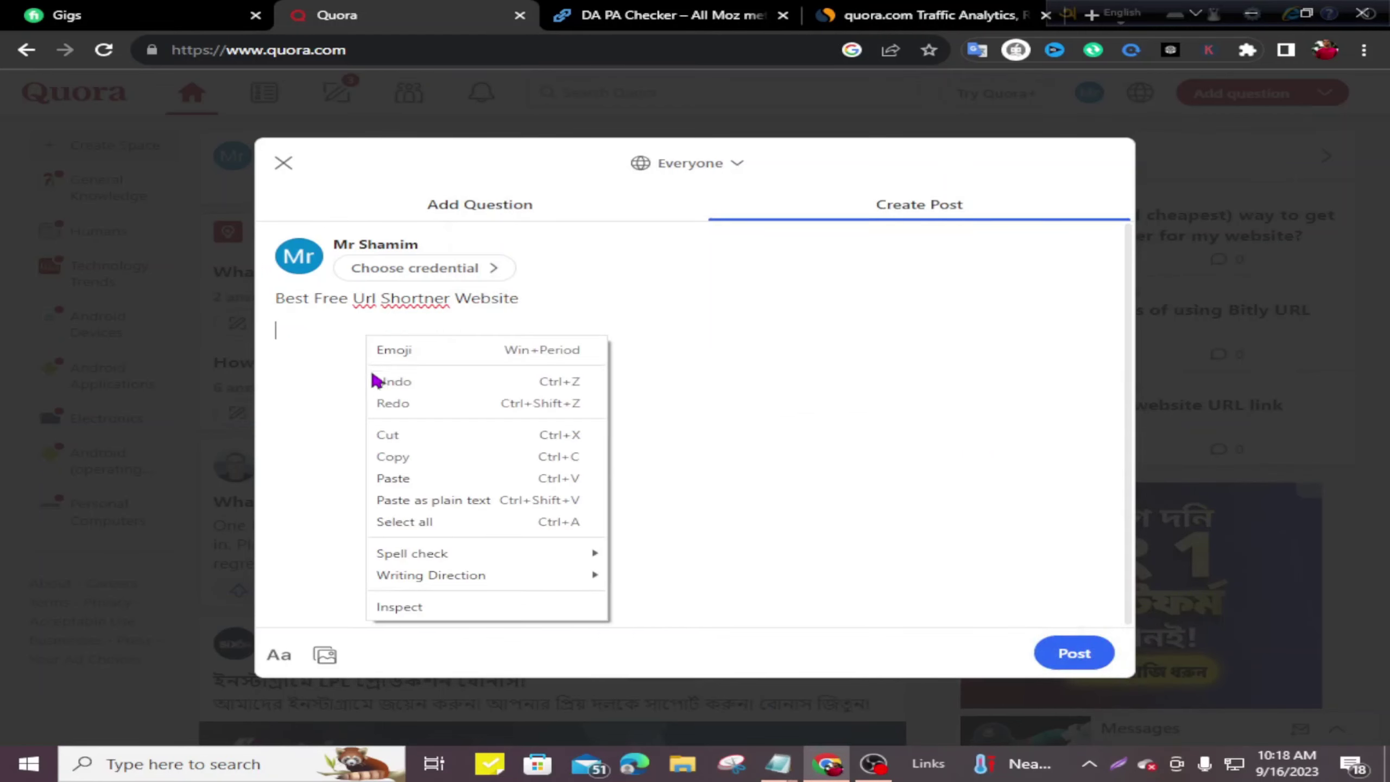
left_click(440, 482)
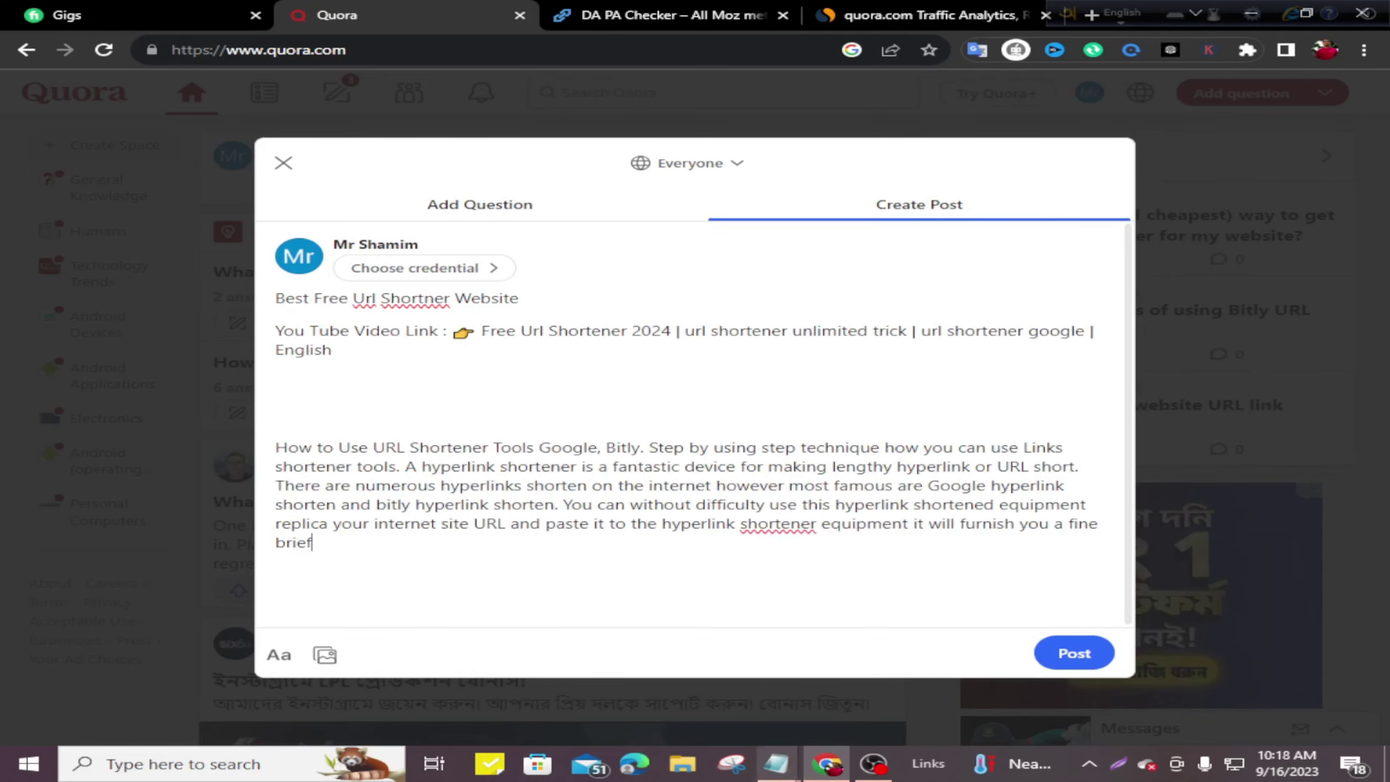
Step: Copy the YouTube URL line from the Notepad notes
mouse_move(779, 772)
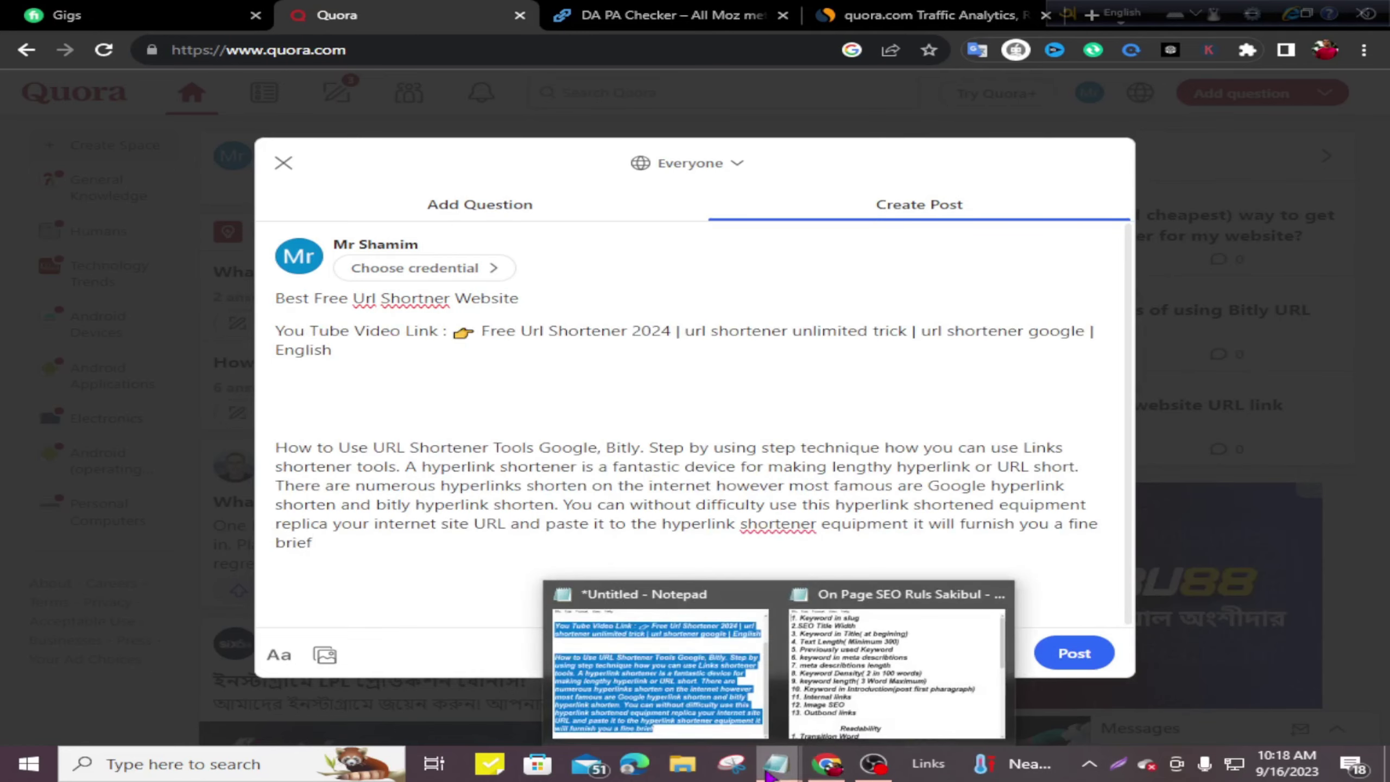
left_click(678, 663)
left_click_drag(930, 156, 477, 157)
right_click(621, 163)
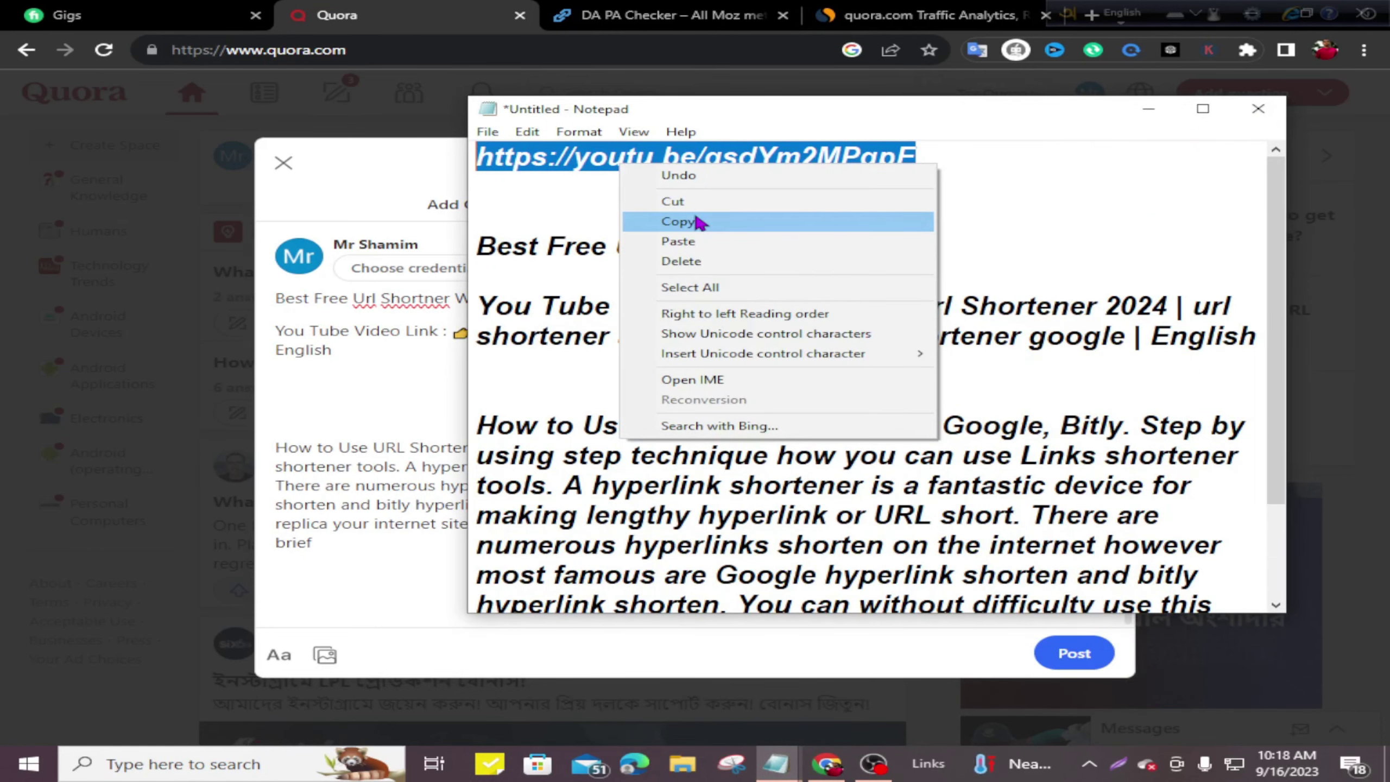
left_click(678, 221)
left_click(1149, 109)
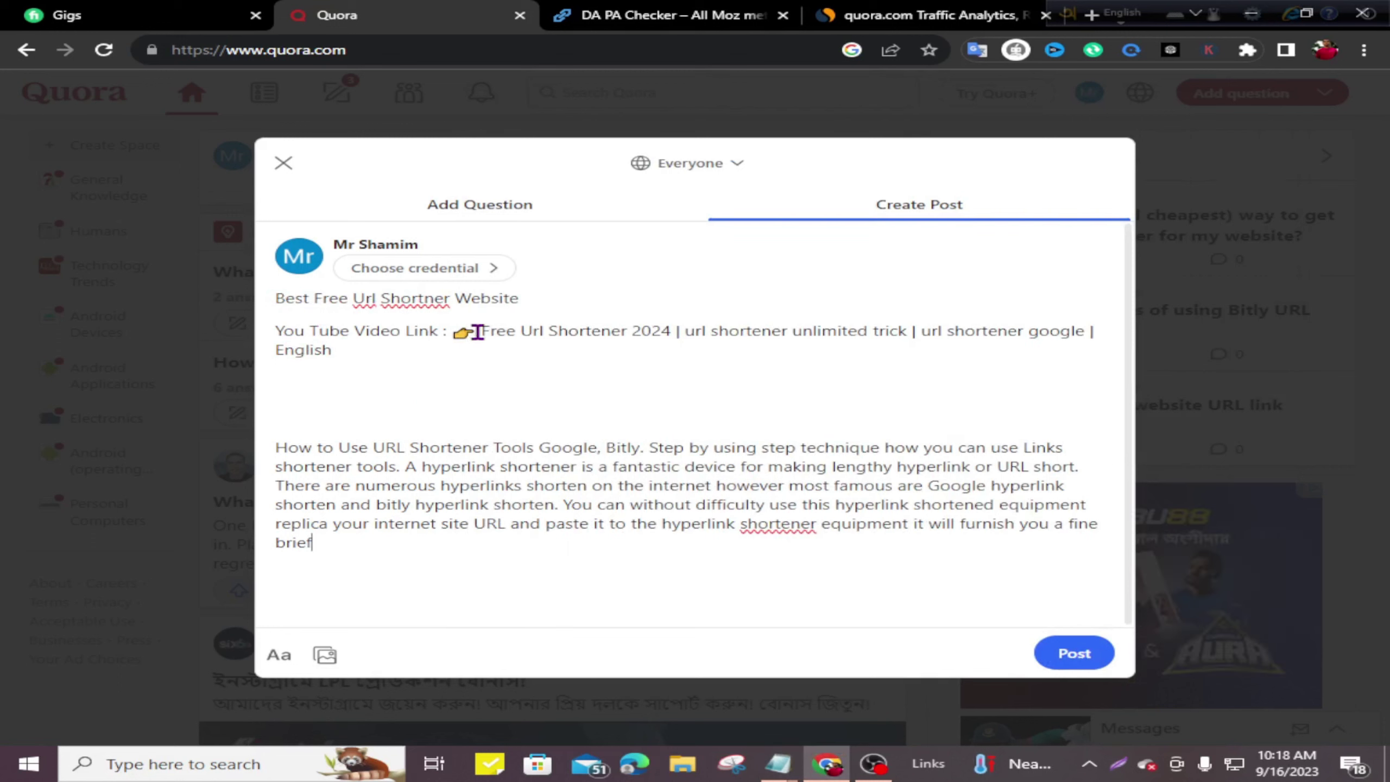
left_click_drag(507, 345, 518, 356)
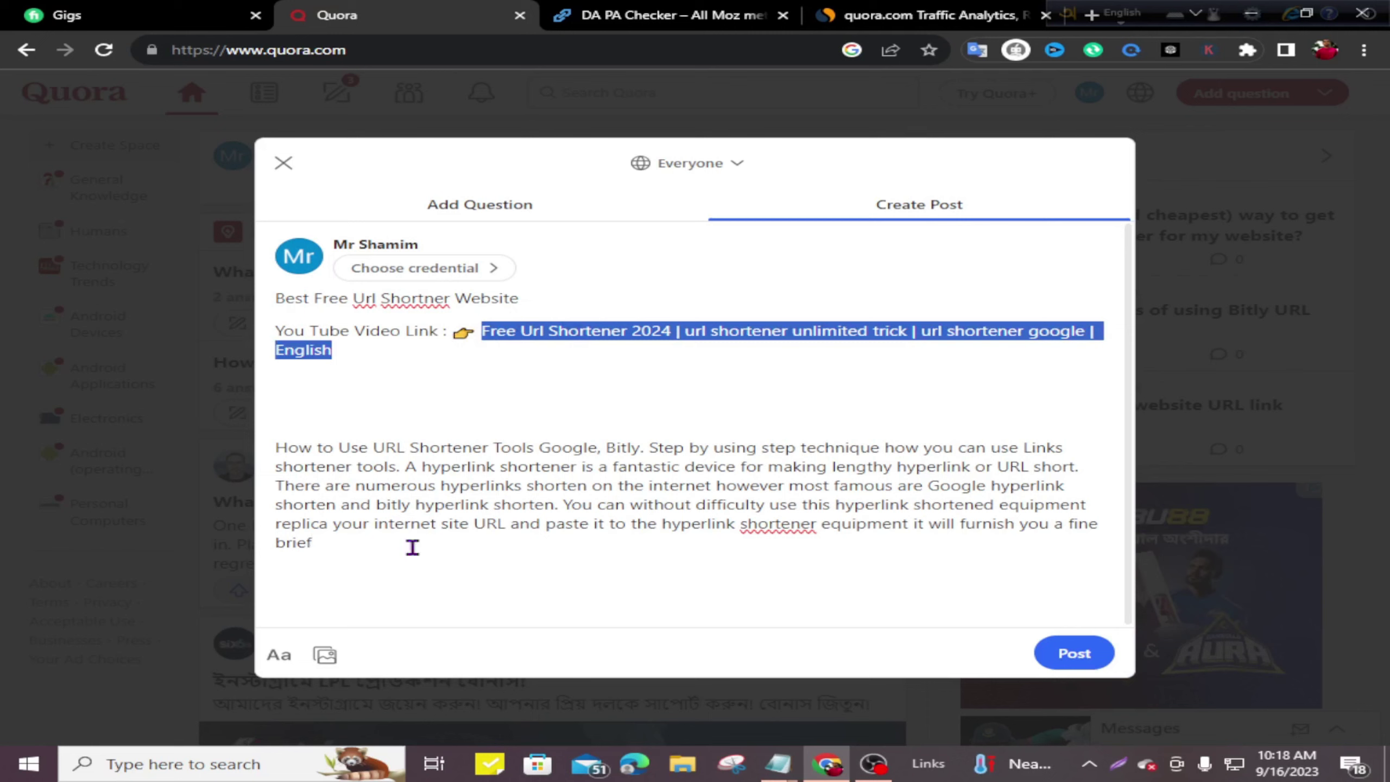
left_click(280, 657)
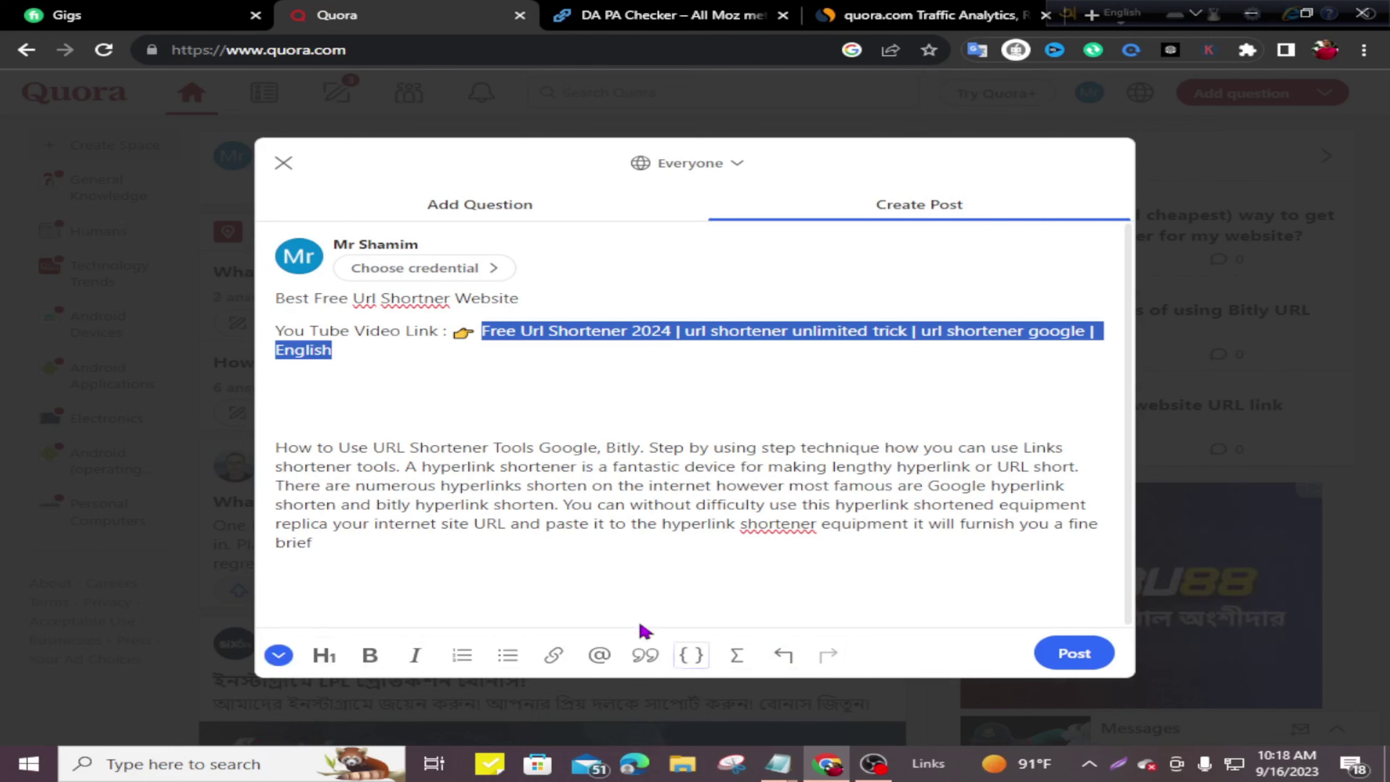
left_click(554, 655)
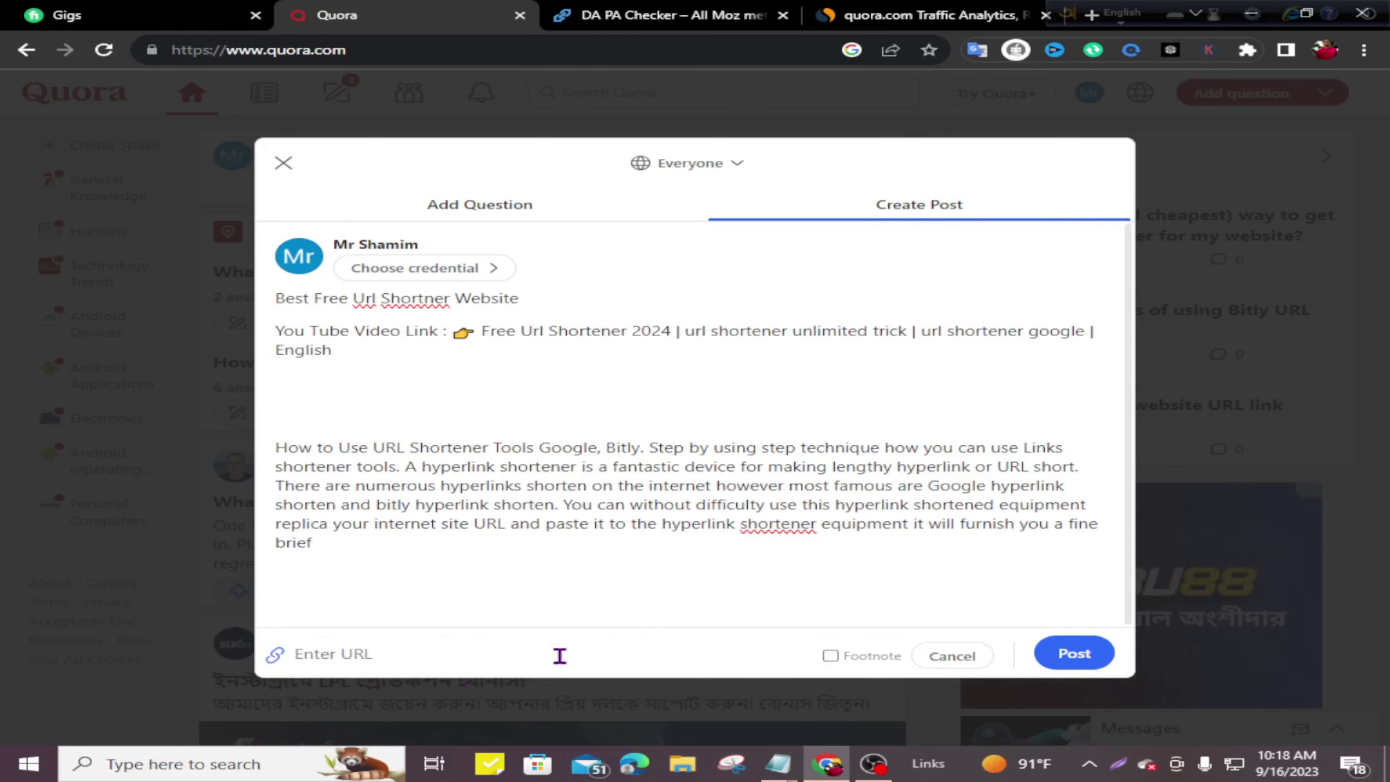
right_click(348, 654)
left_click(416, 515)
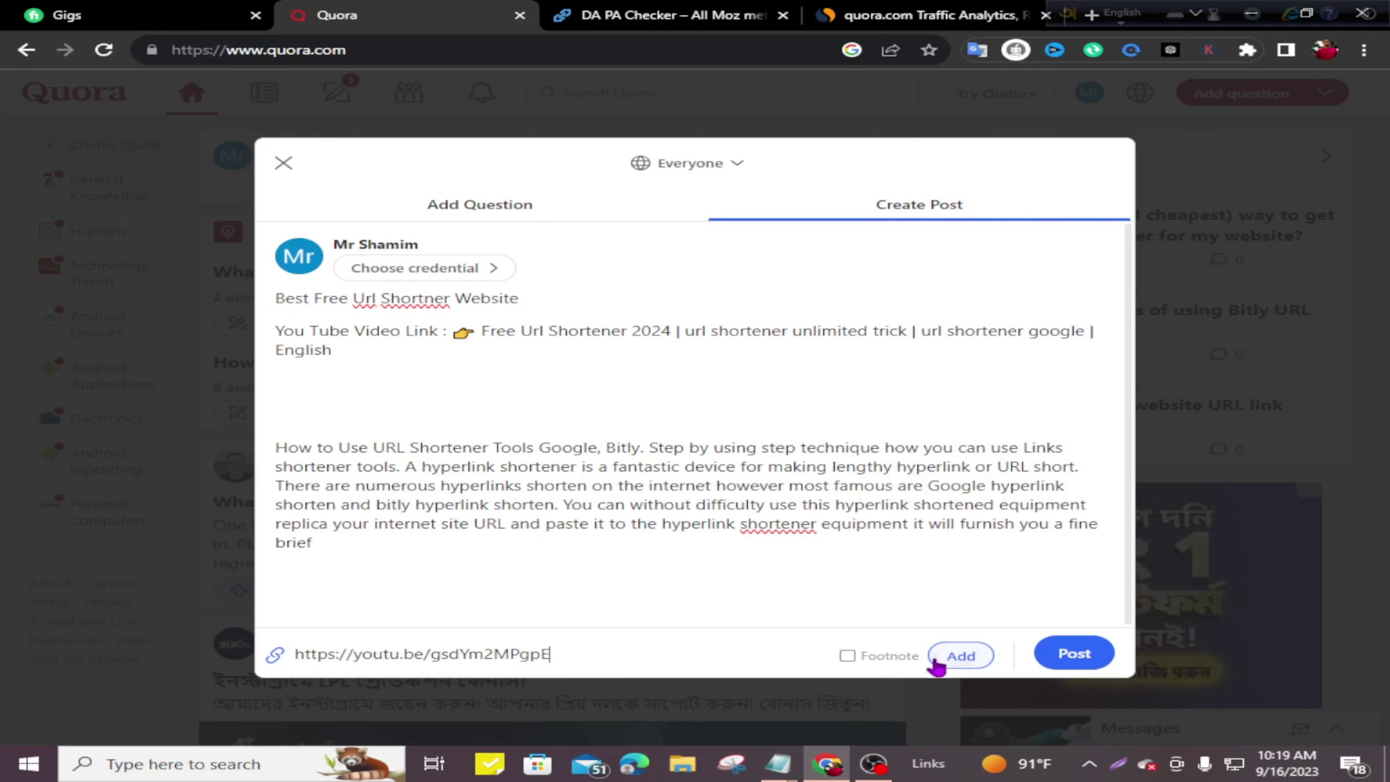
left_click(961, 656)
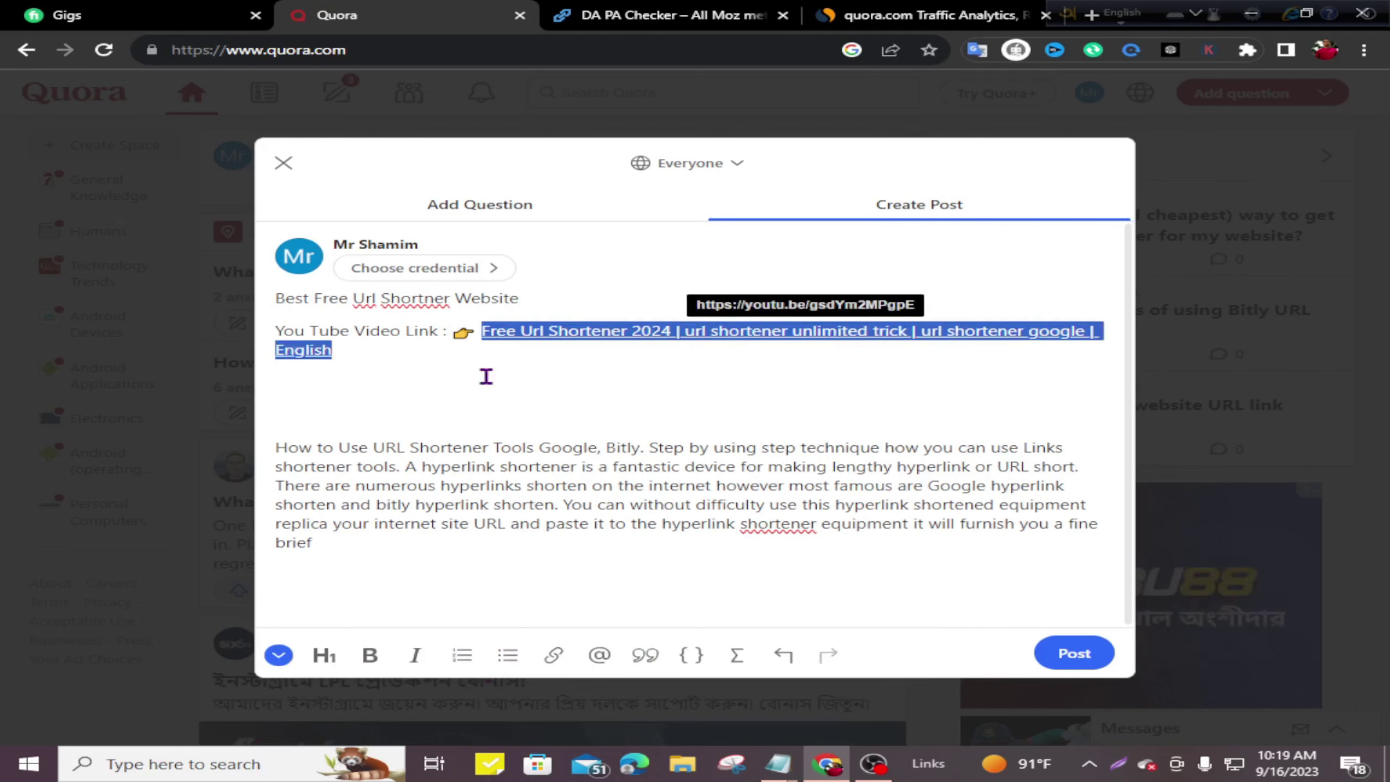
left_click(599, 435)
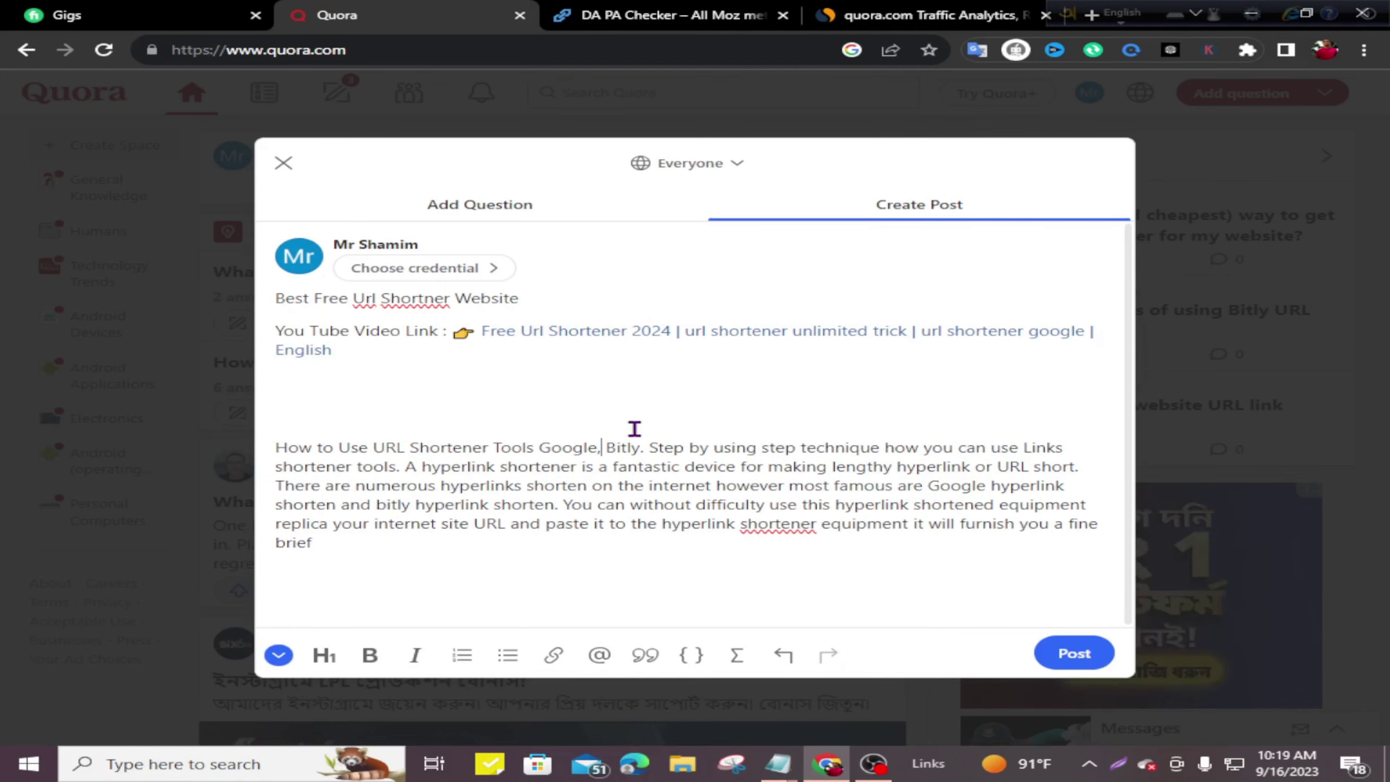
Step: Insert the mqdefault image from Downloads on the empty line above the description
left_click(444, 393)
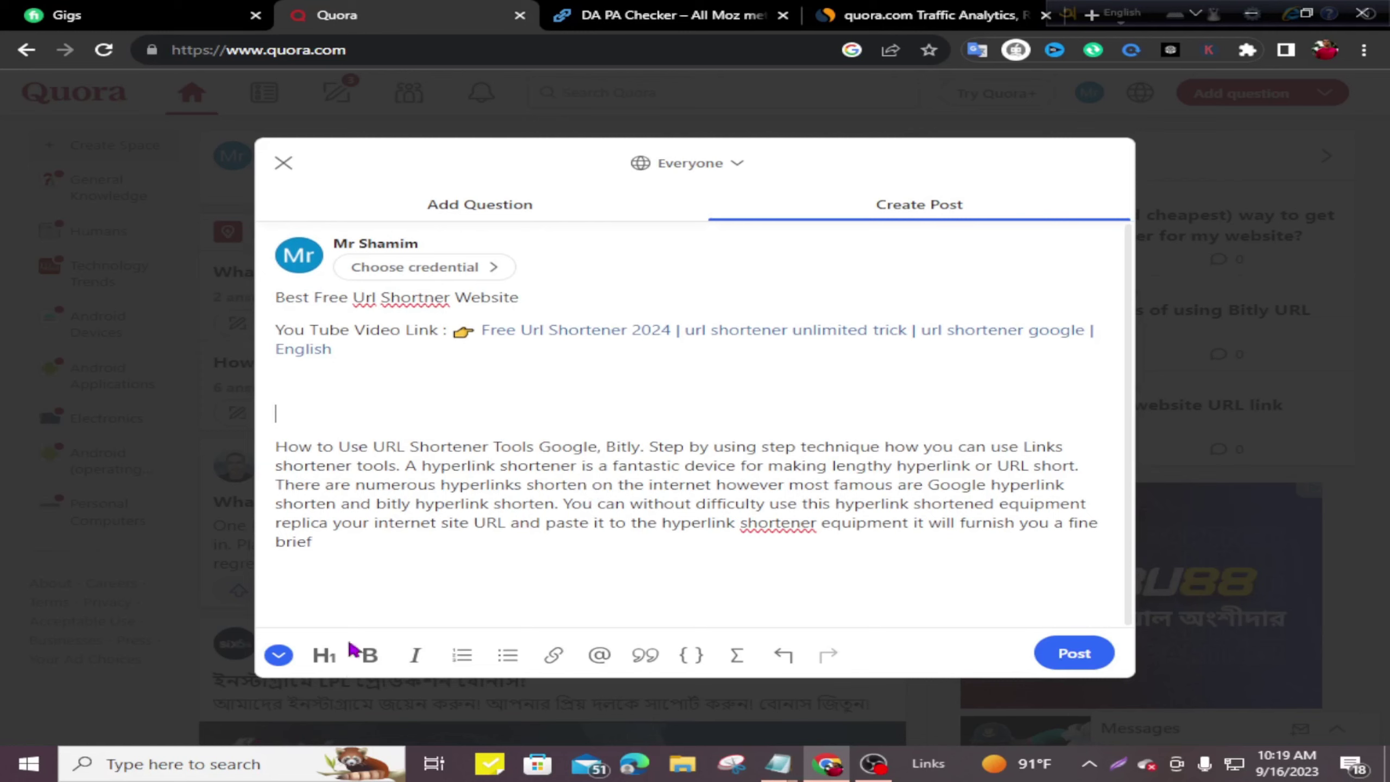
left_click(280, 656)
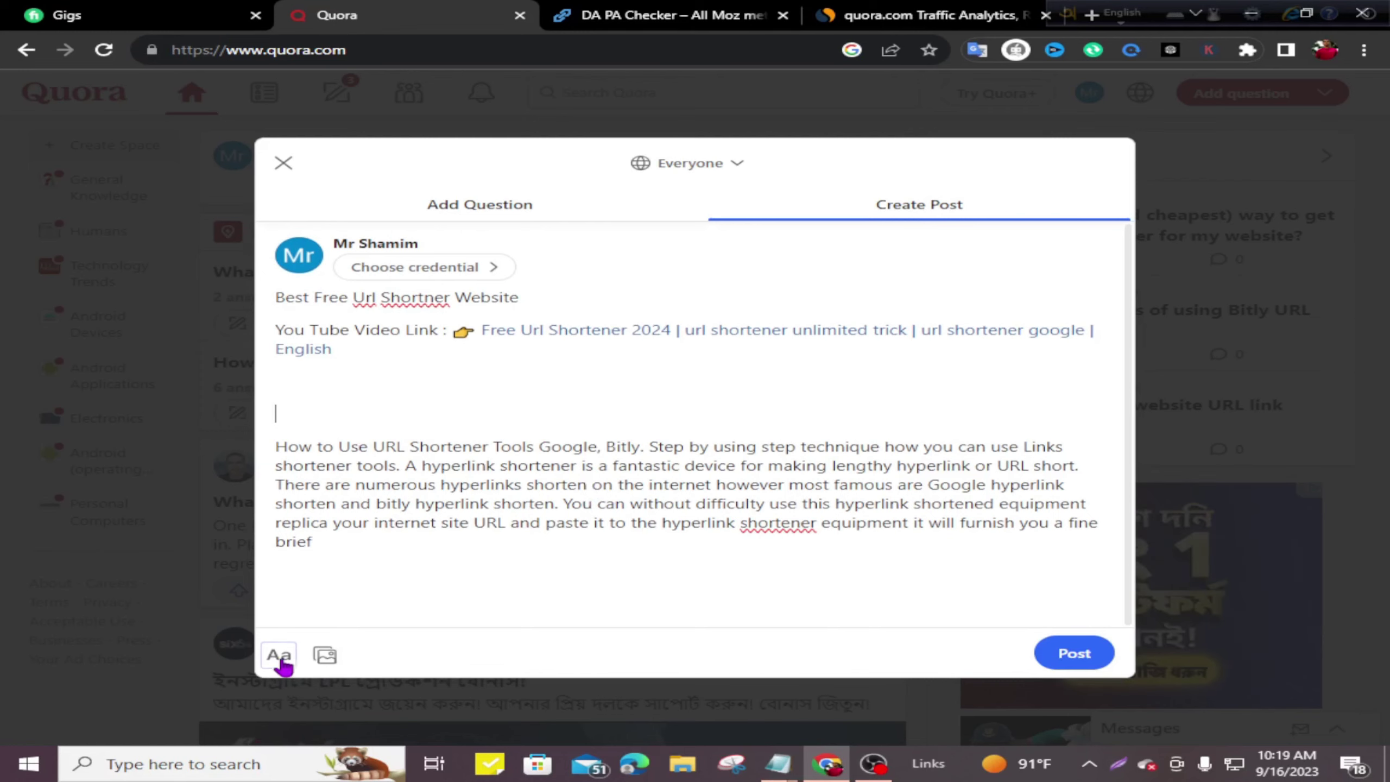
left_click(323, 662)
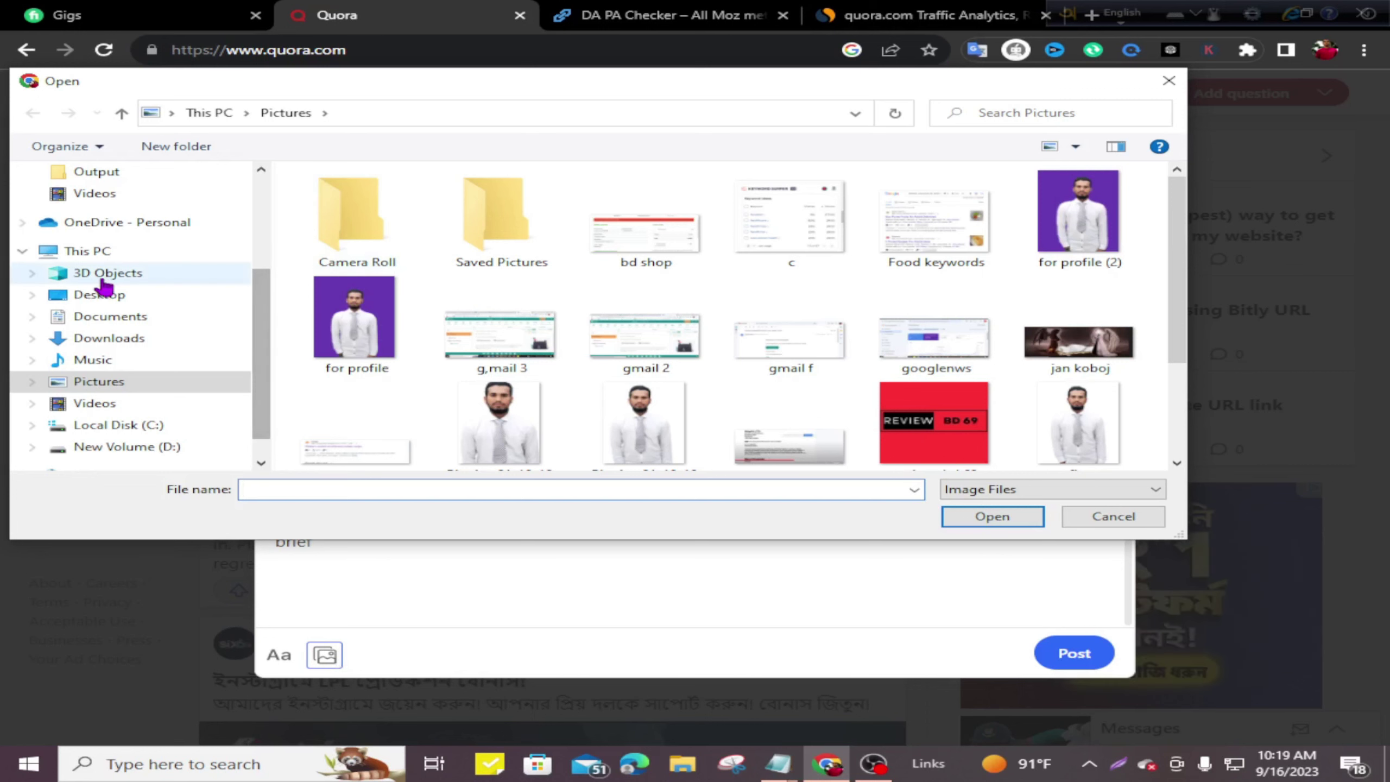
left_click(122, 344)
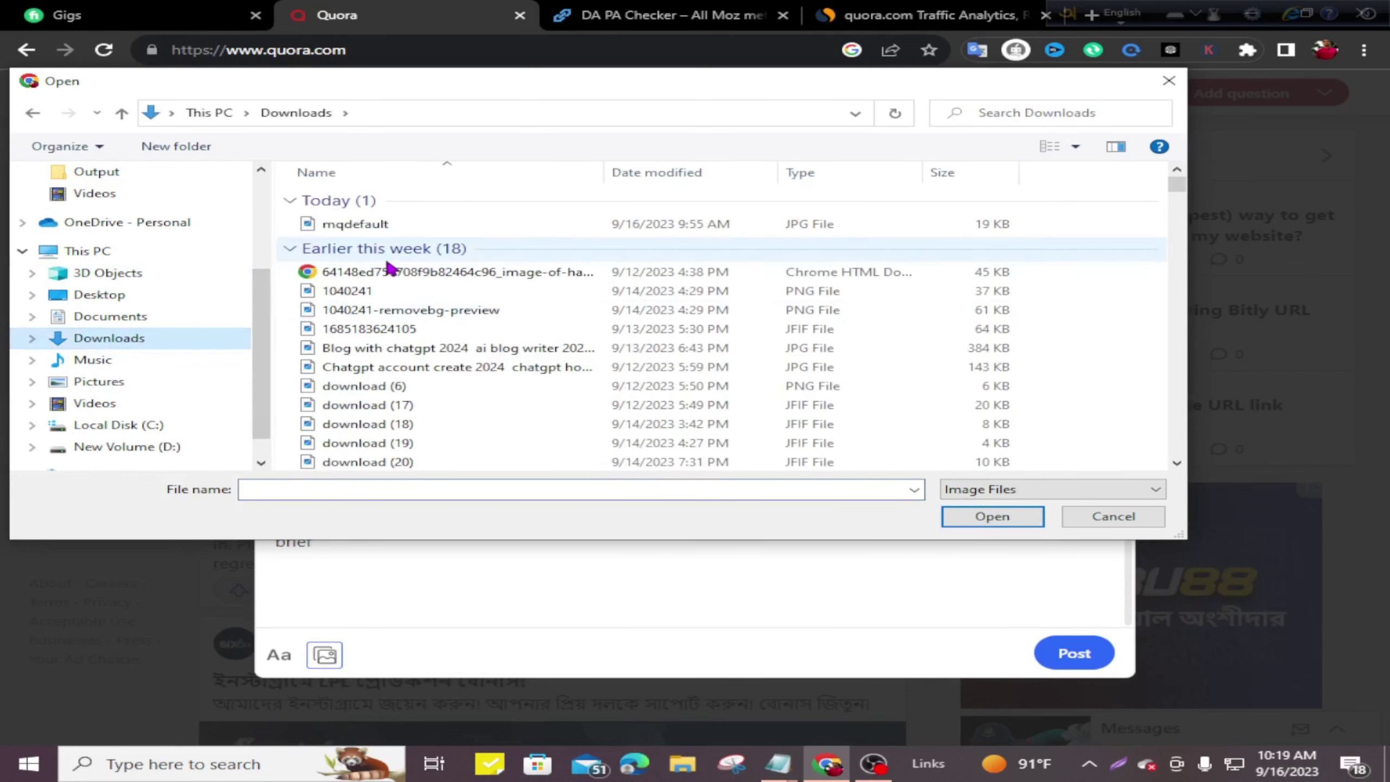
left_click(365, 225)
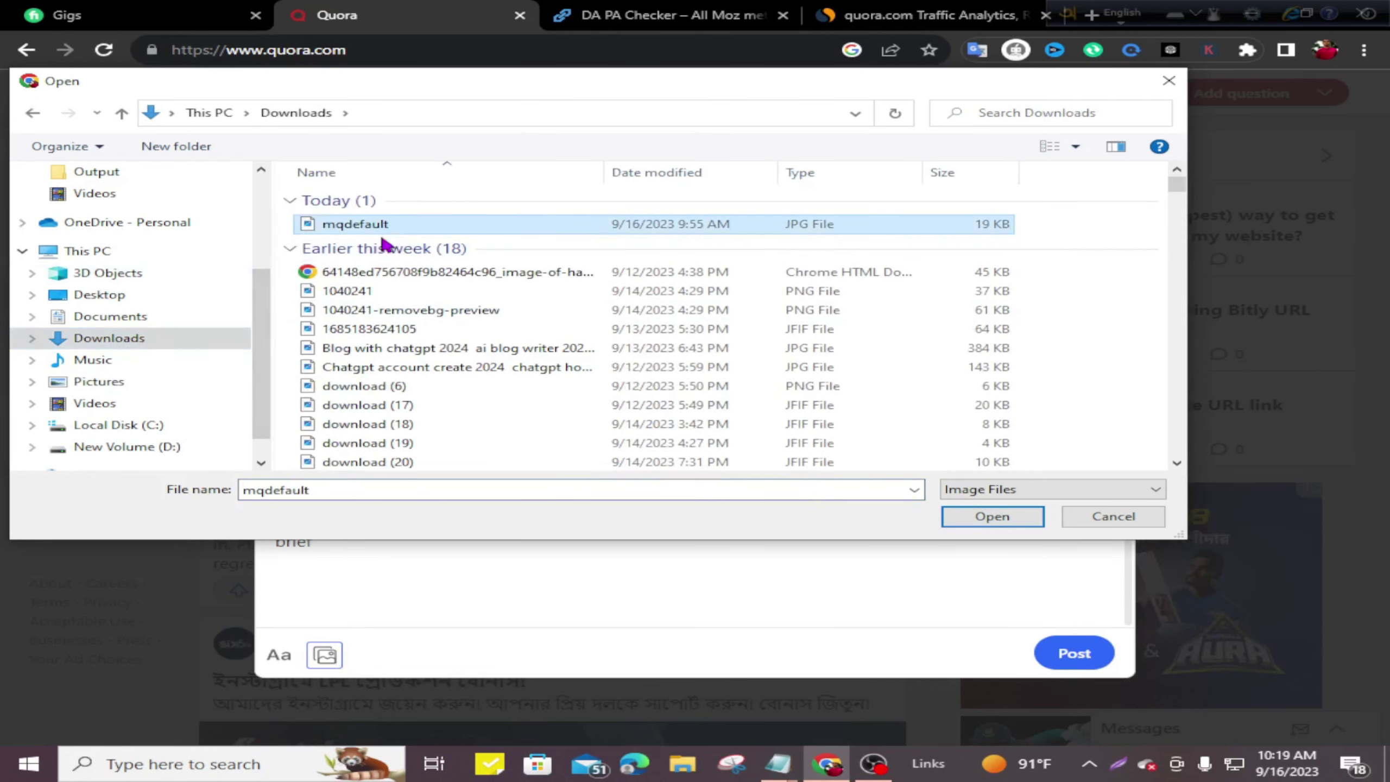
left_click(985, 517)
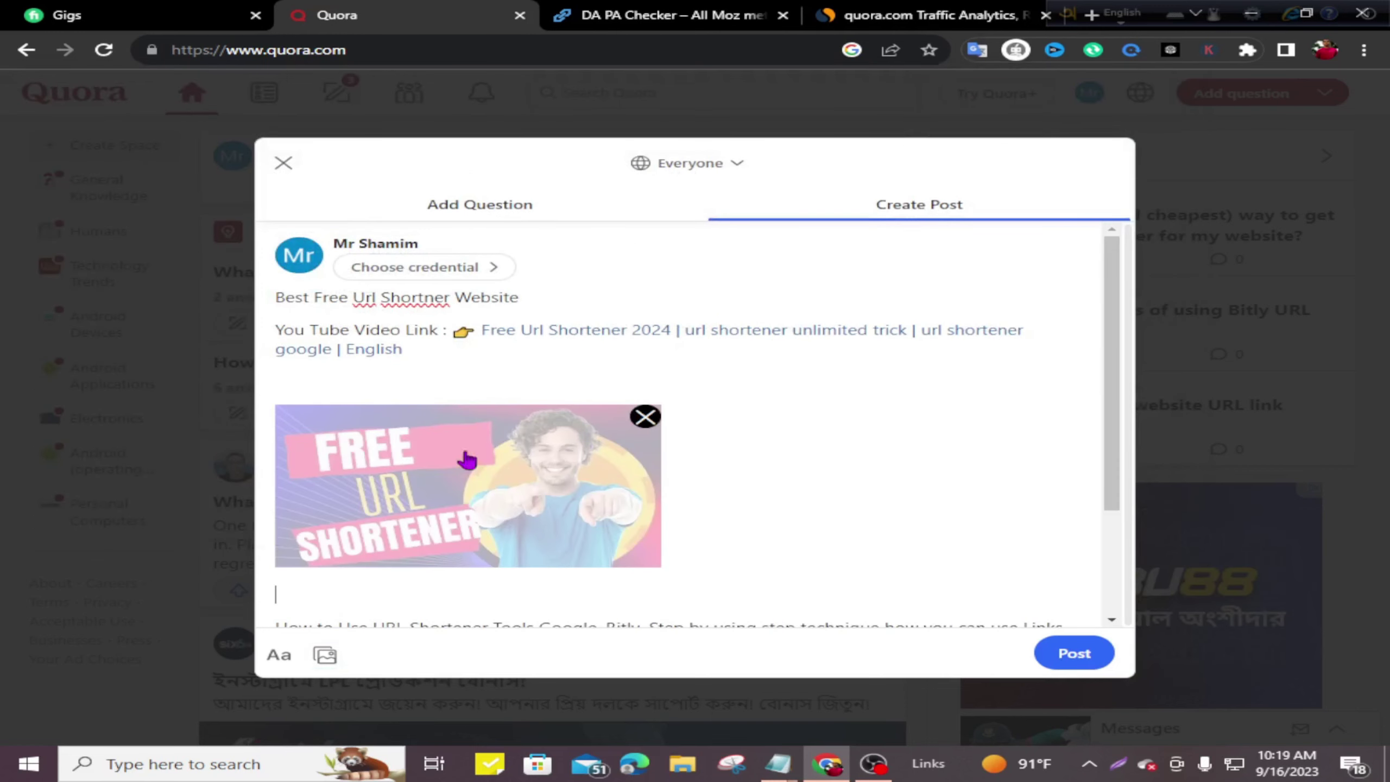
Step: Review the finished post with its thumbnail and description, then publish it
scroll(724, 490, "down", 3)
scroll(723, 487, "up", 3)
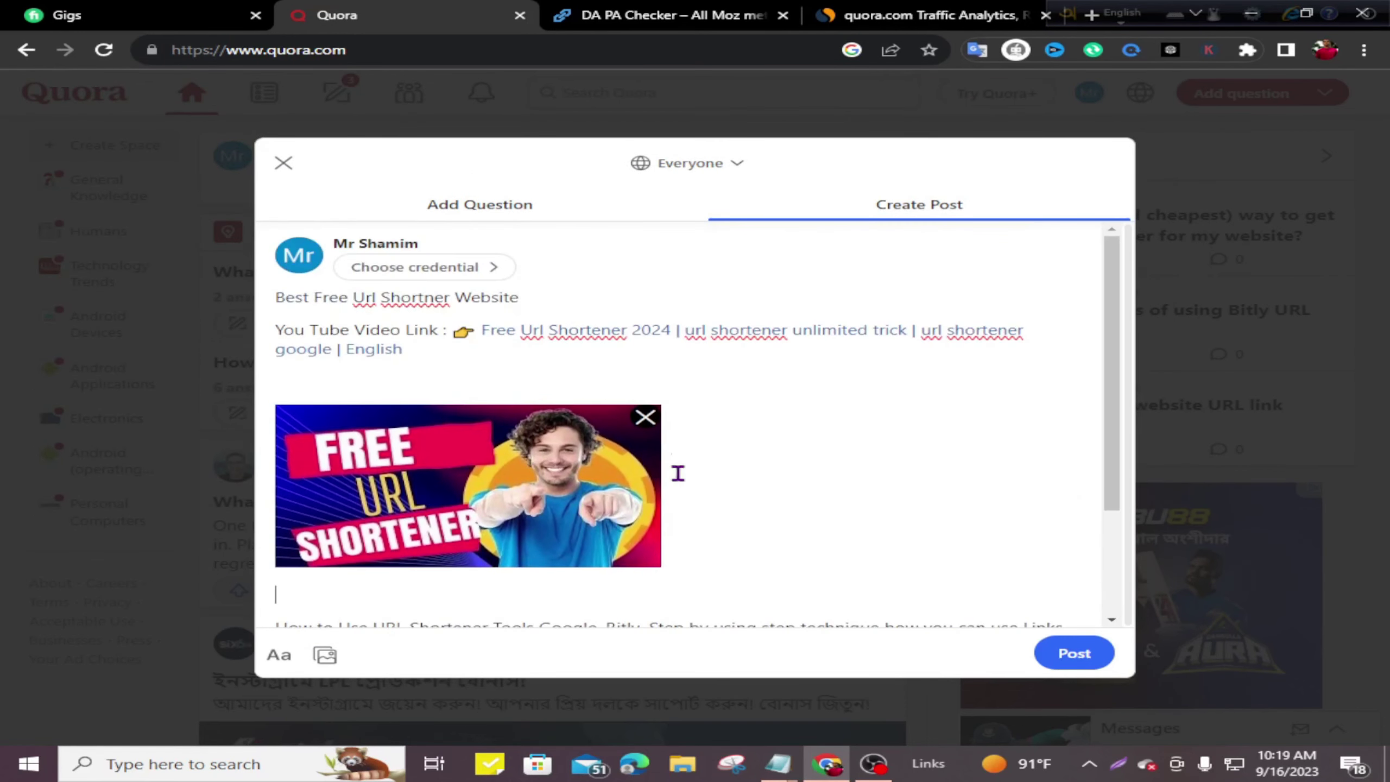
scroll(555, 545, "down", 3)
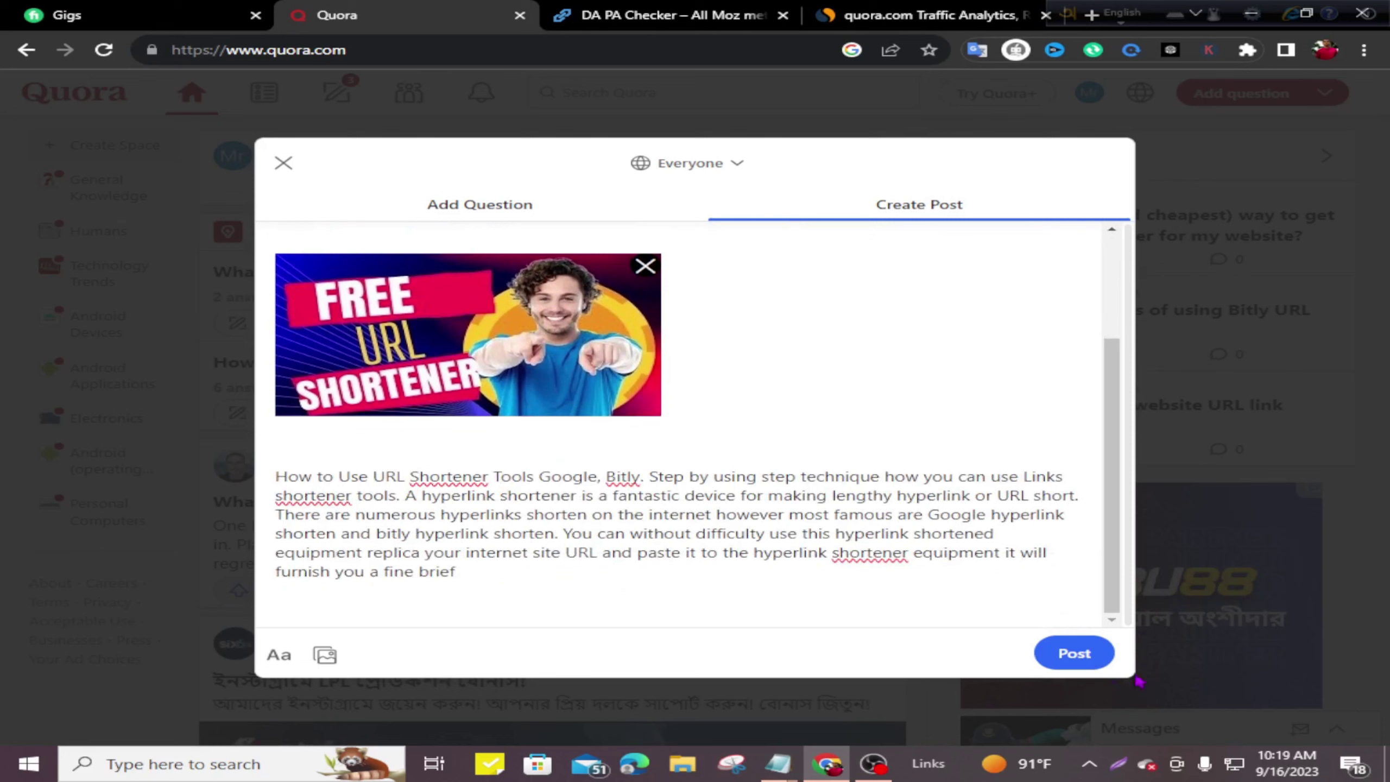
left_click(1078, 657)
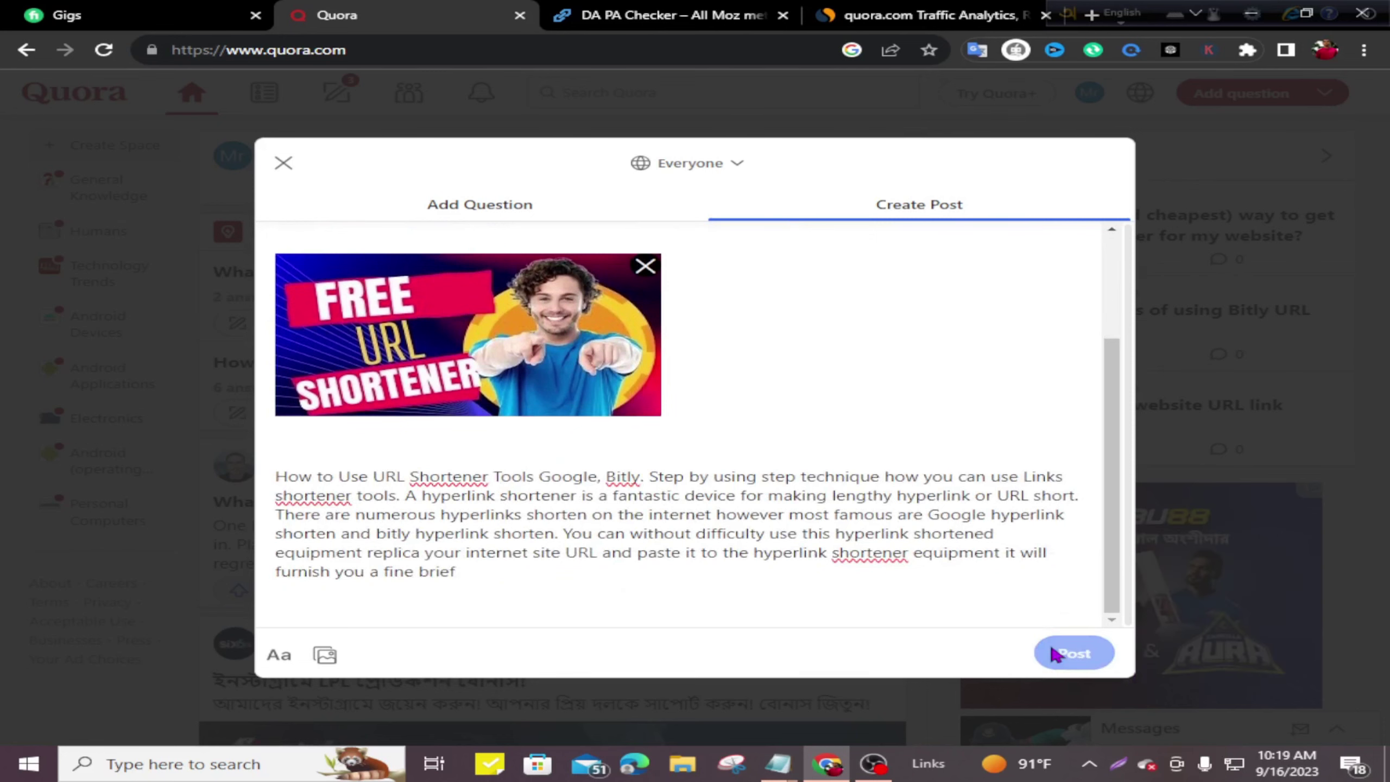